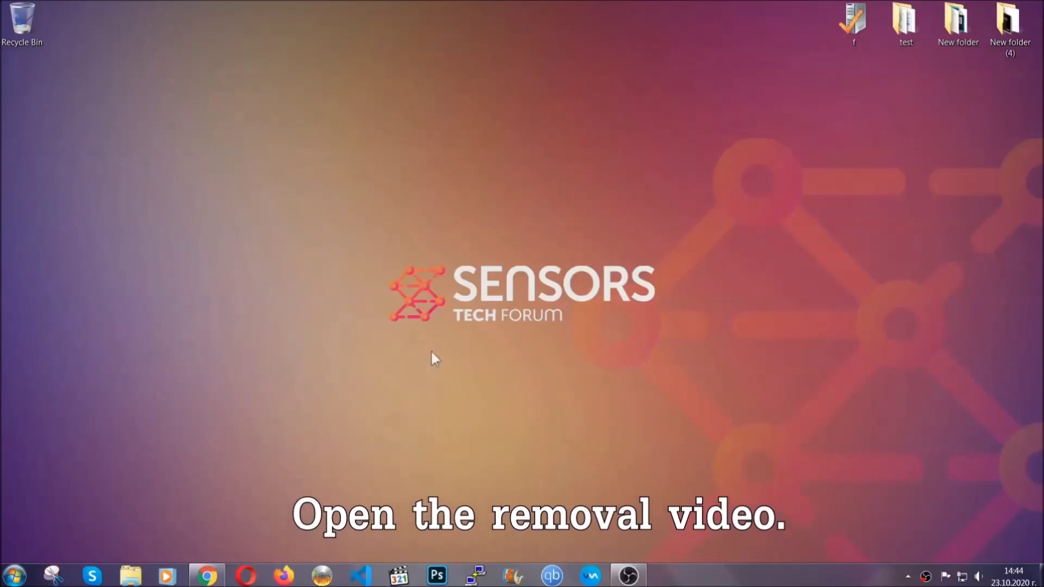
Step: Restore the Chrome window showing the 'How to Remove a Ransomware Virus (Windows)' video
left_click(207, 577)
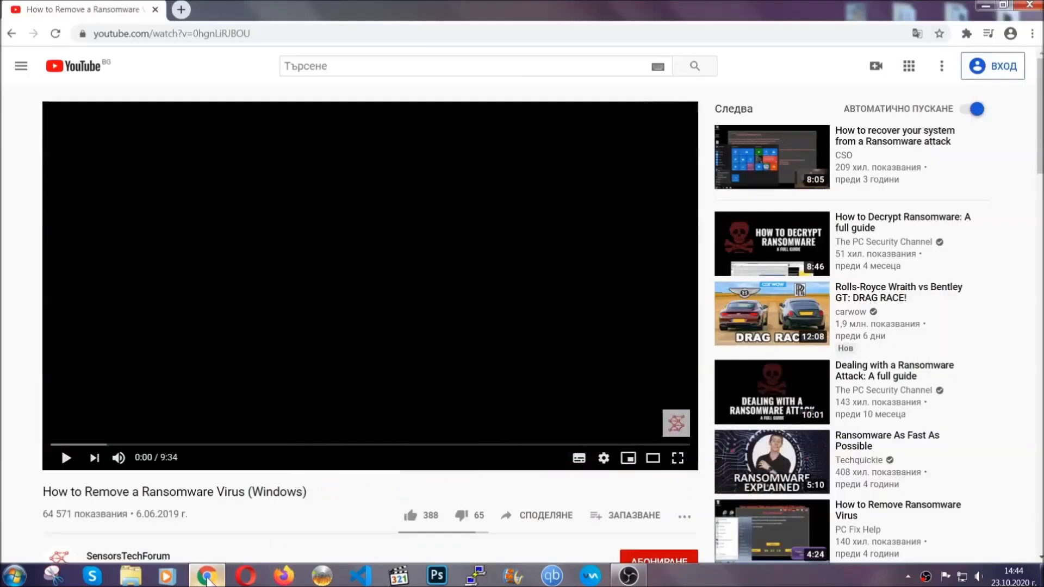
Step: Follow the video description's link to SensorsTechForum's SpyHunter download and install page
scroll(189, 443, "down", 4)
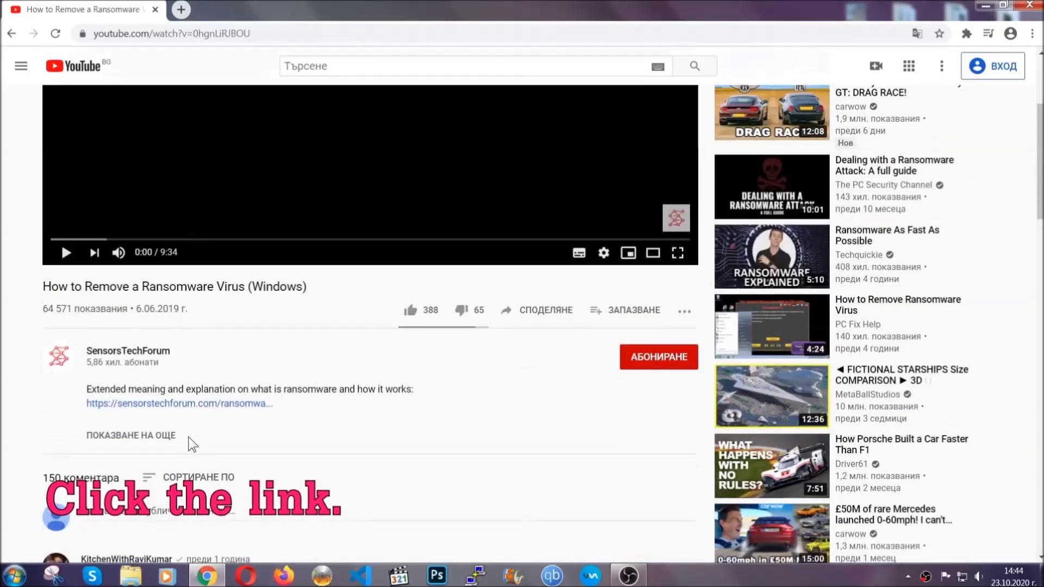
left_click(207, 405)
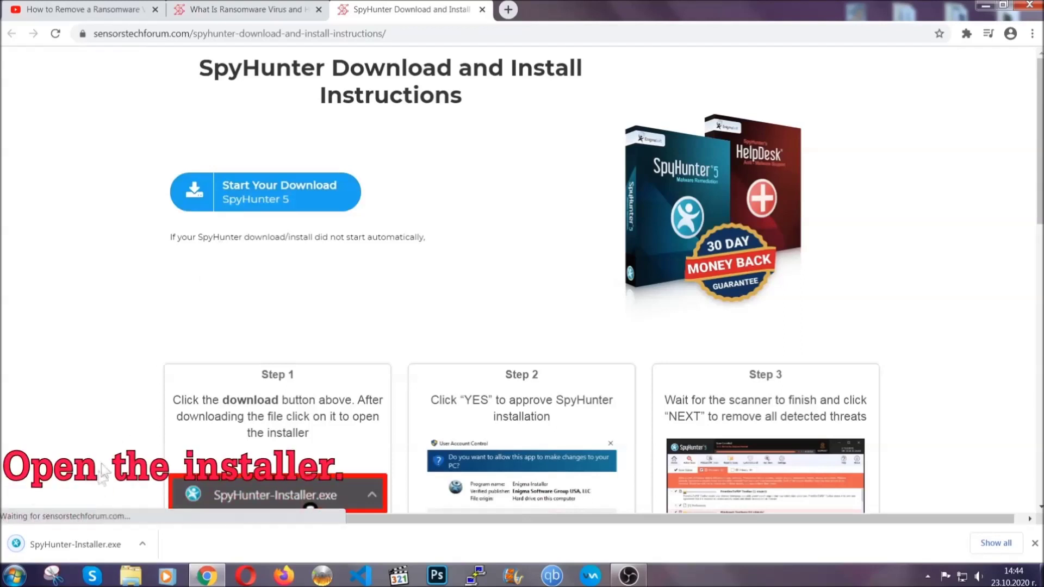
Step: Run SpyHunter-Installer.exe in English, accept the EULA and Privacy Policy, and complete the install
left_click(74, 543)
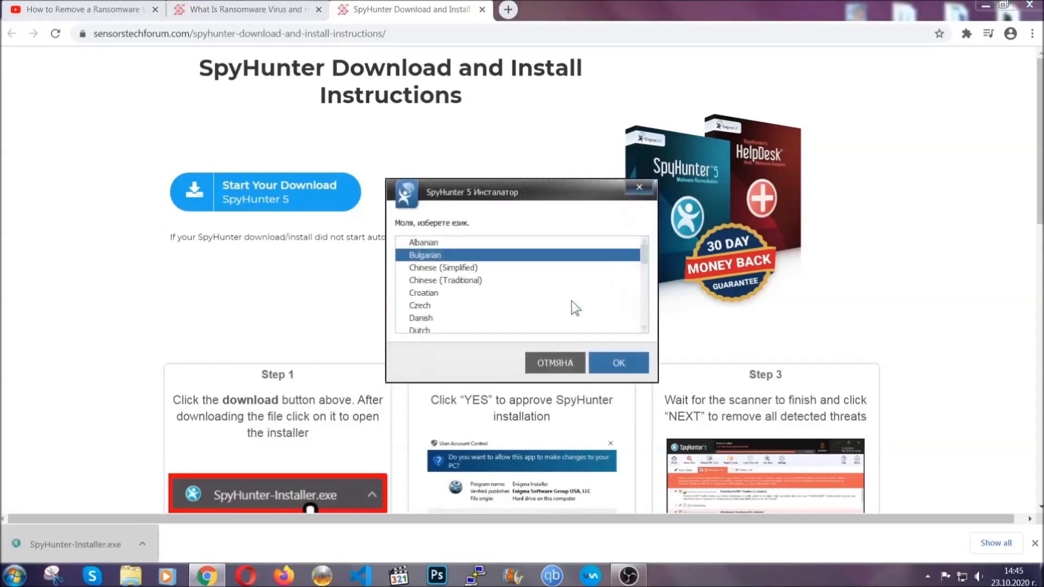
scroll(549, 306, "down", 2)
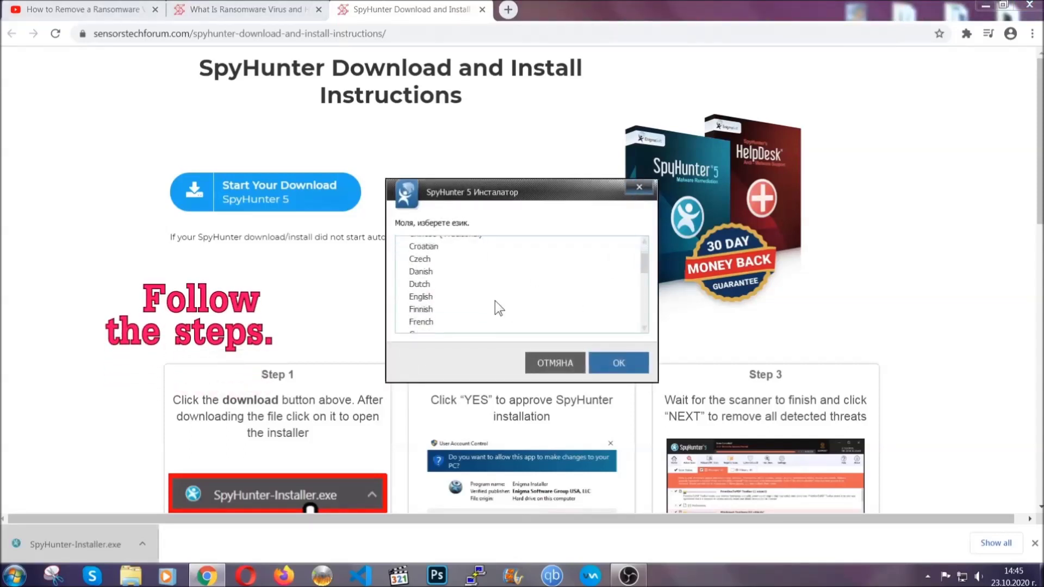
left_click(491, 296)
left_click(613, 361)
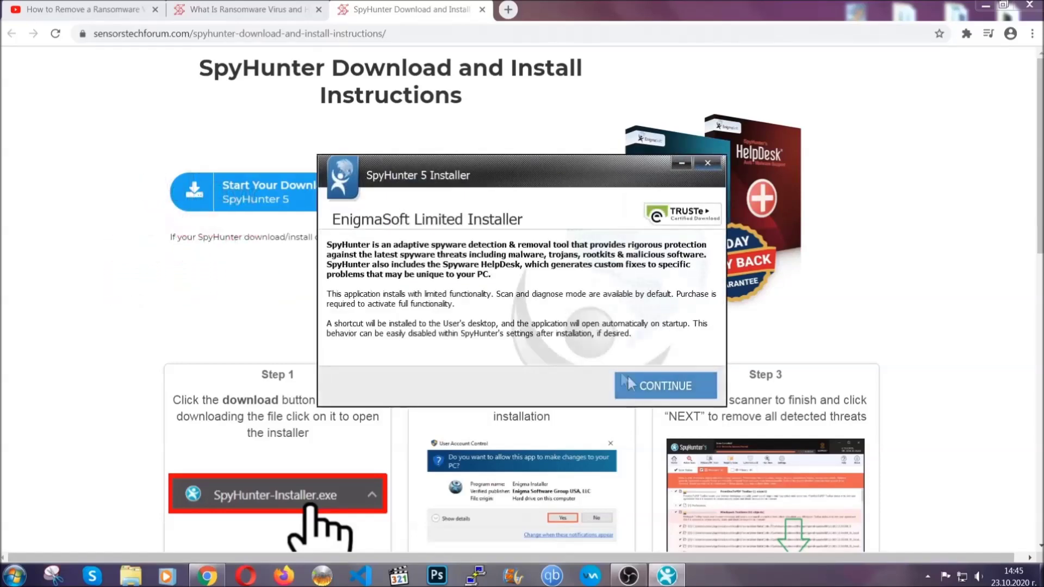
left_click(626, 381)
left_click(598, 352)
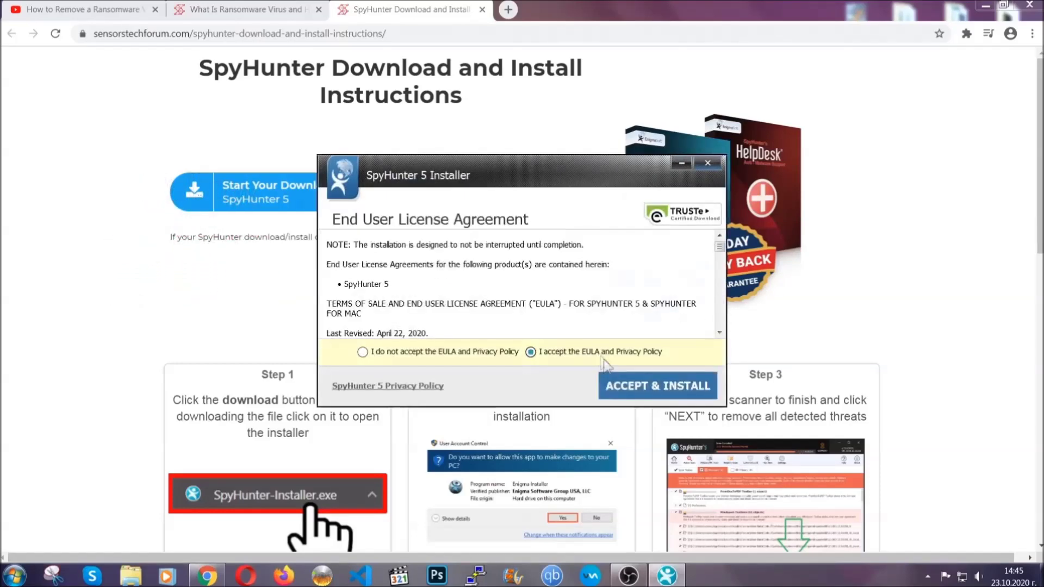
left_click(624, 385)
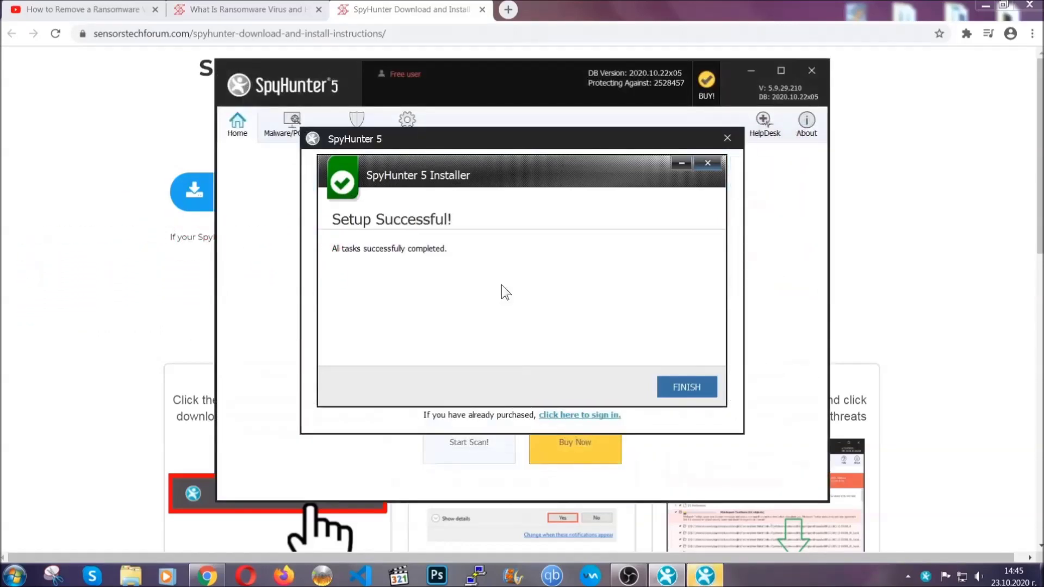
left_click(668, 390)
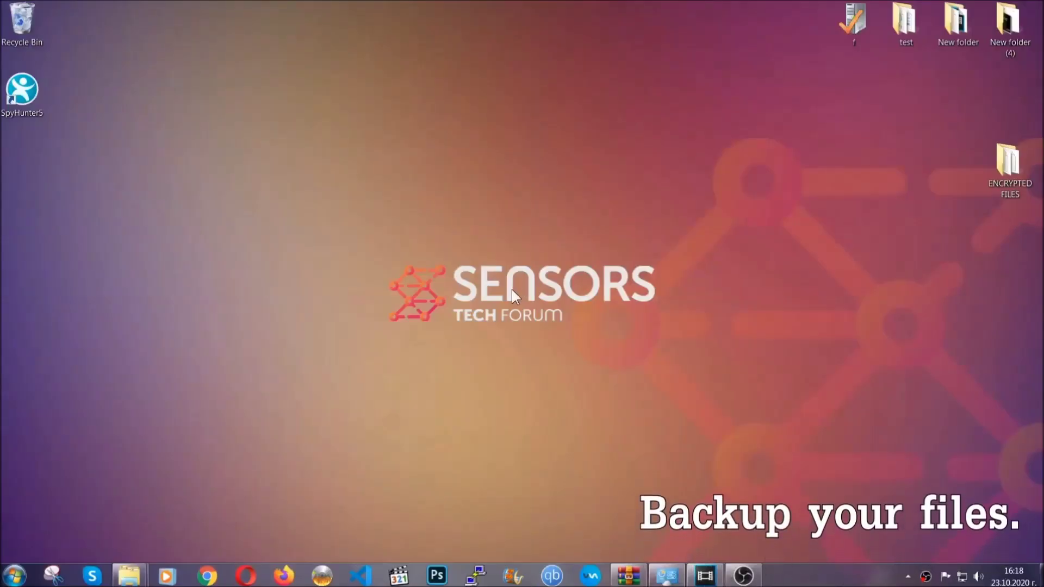
Step: Copy all six .efji files from the ENCRYPTED FILES folder
double_click(1002, 168)
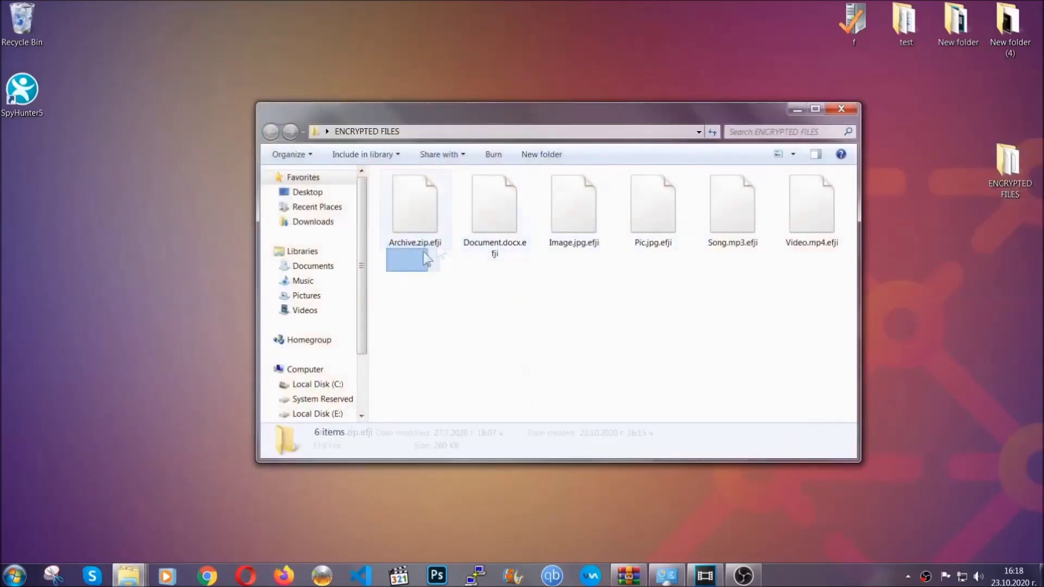
left_click_drag(426, 259, 816, 194)
right_click(816, 193)
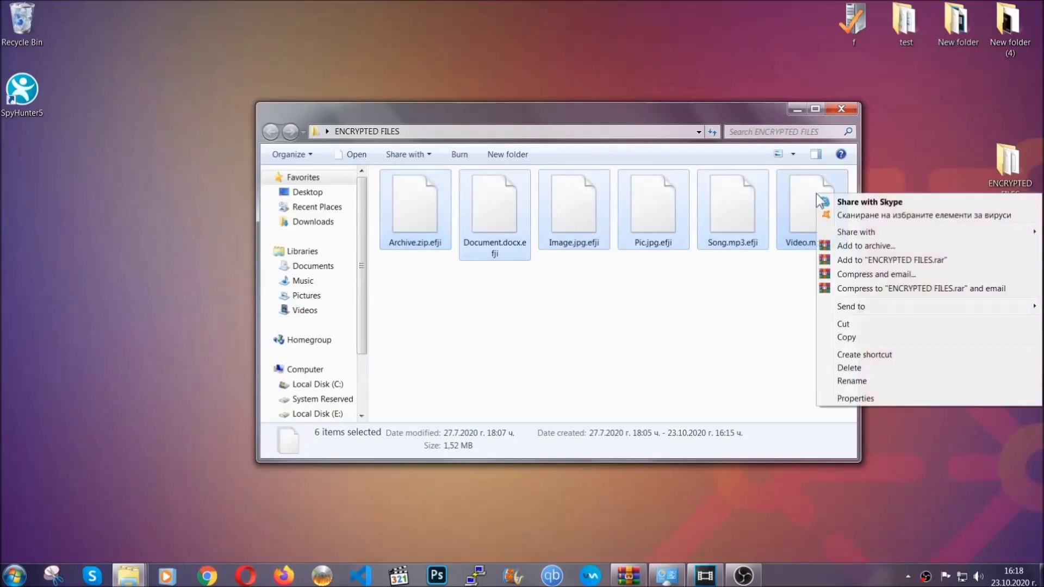
left_click(845, 338)
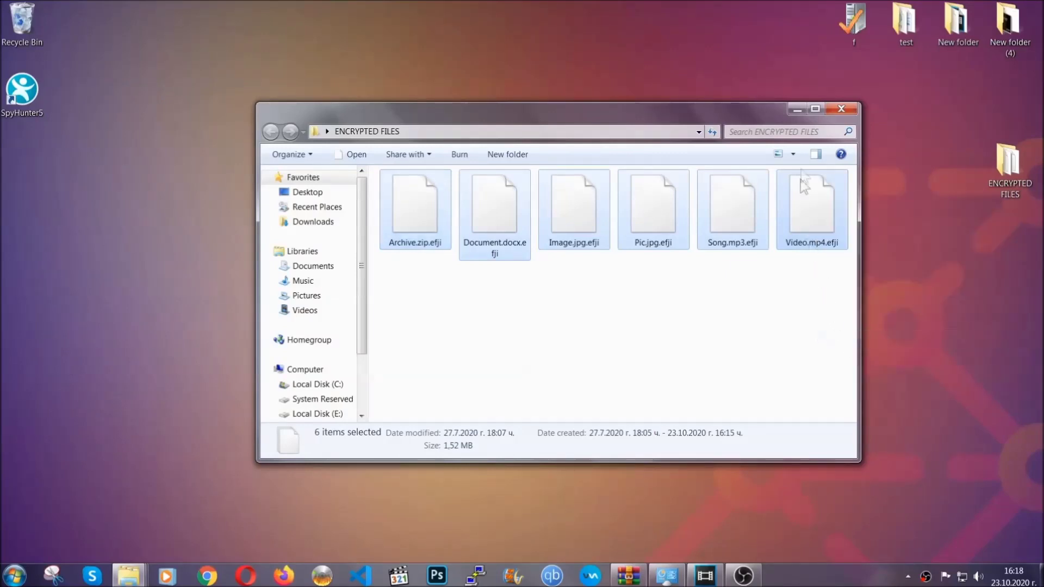
left_click(799, 110)
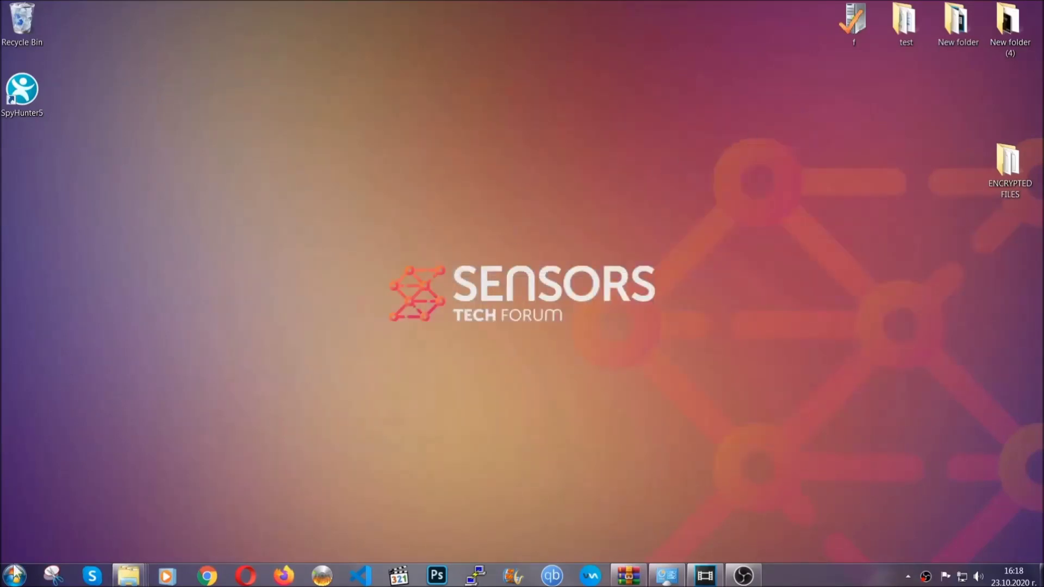
Step: Paste the copied files onto FLASH DRIVE (H:) and close the drive window
left_click(14, 575)
left_click(199, 410)
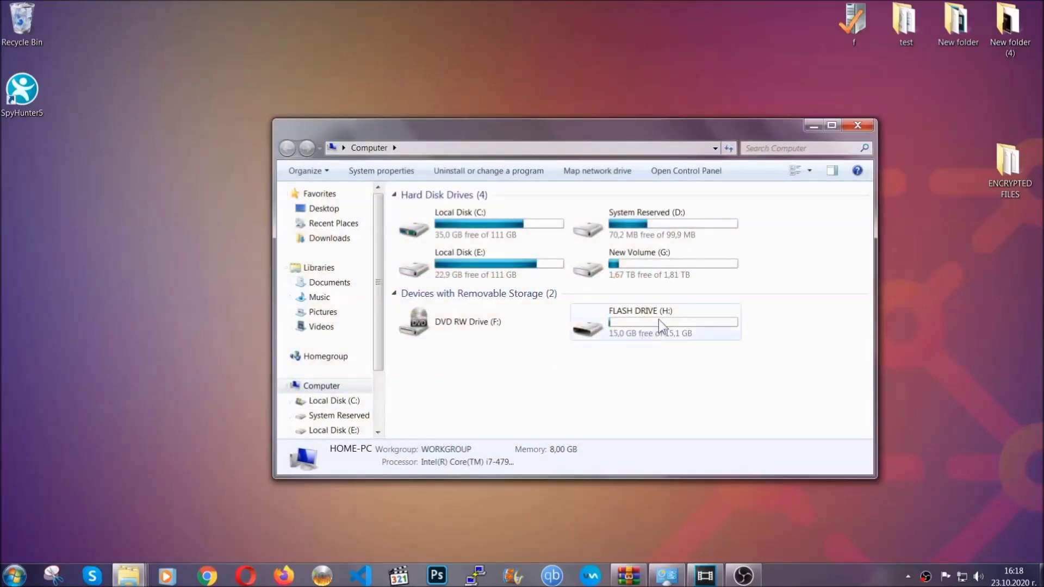
double_click(658, 318)
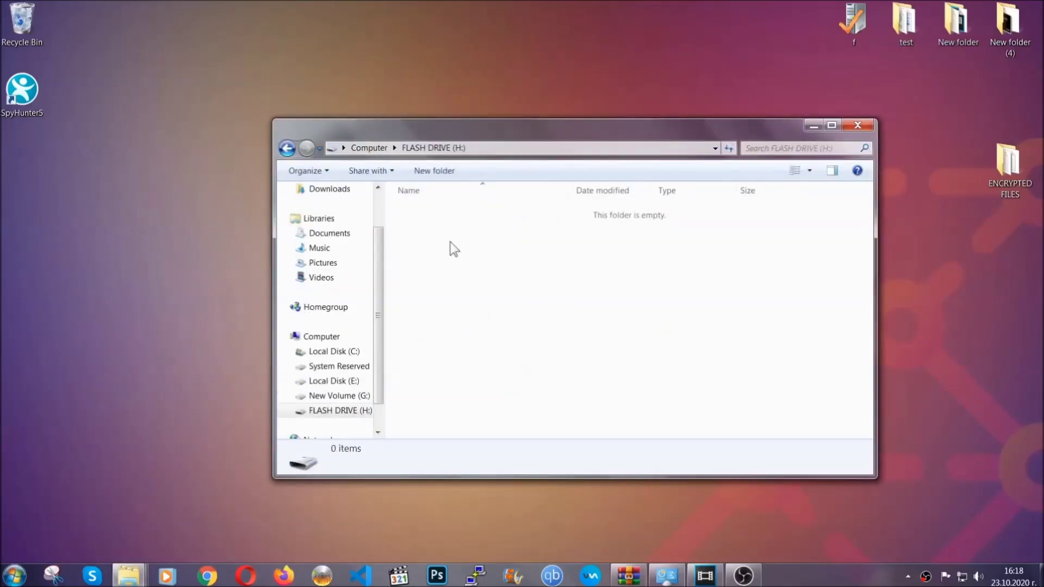
right_click(452, 245)
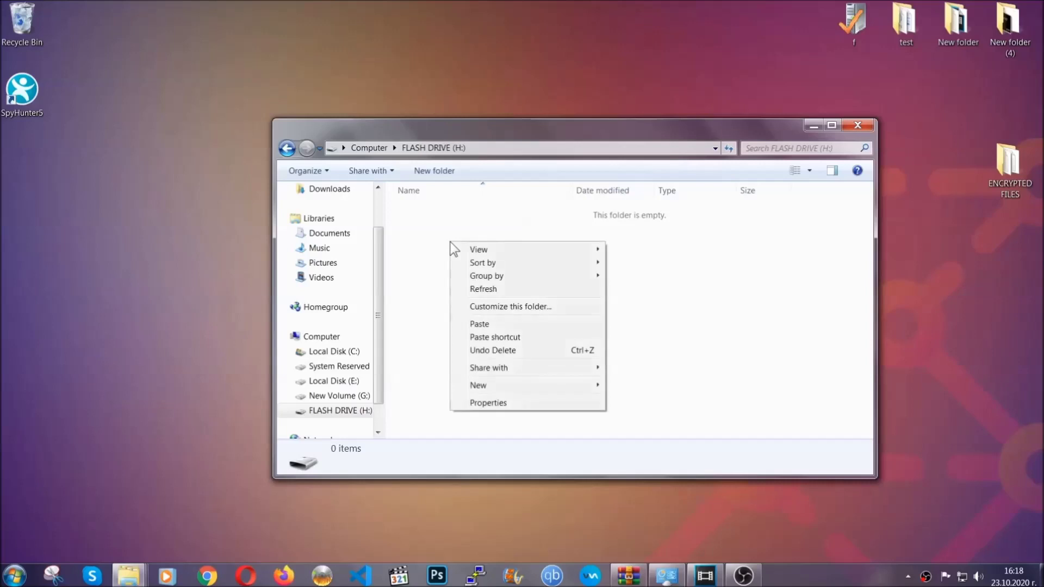
left_click(475, 324)
left_click(475, 325)
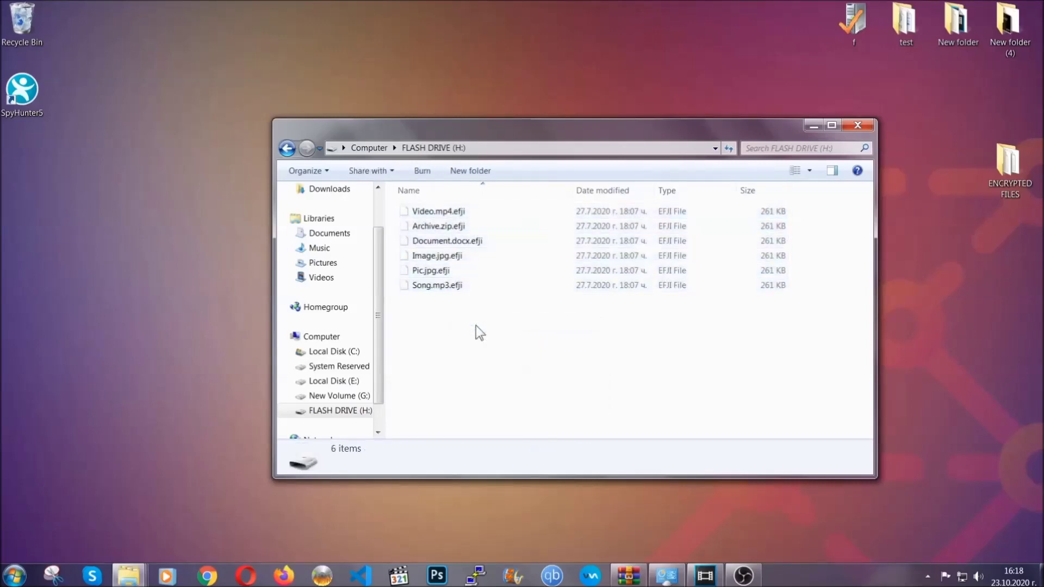
left_click(858, 126)
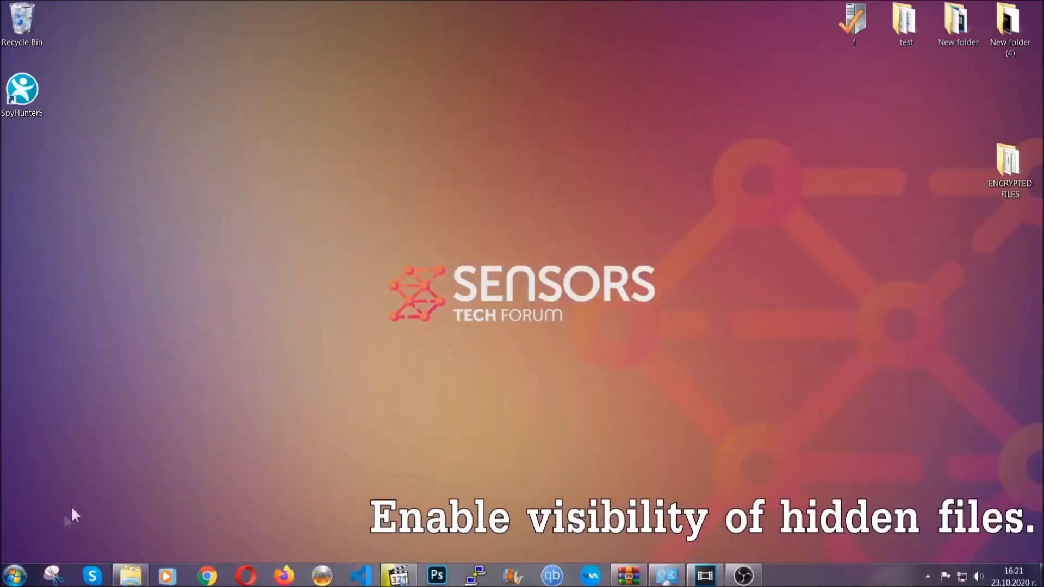
Step: Find the 'hidden files and folders' setting and apply 'Show hidden files, folders, and drives'
left_click(15, 575)
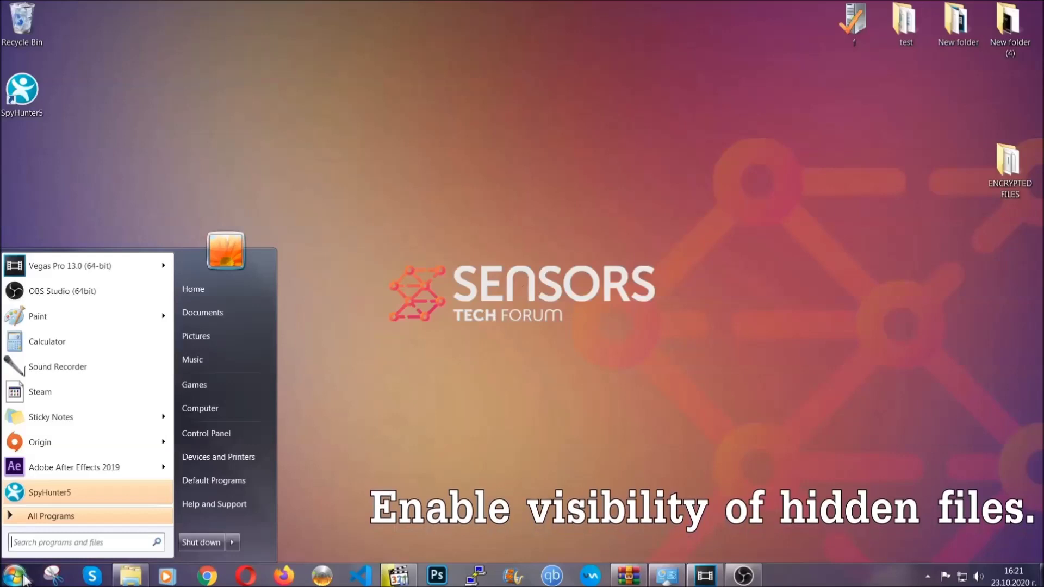
left_click(45, 538)
type("showh")
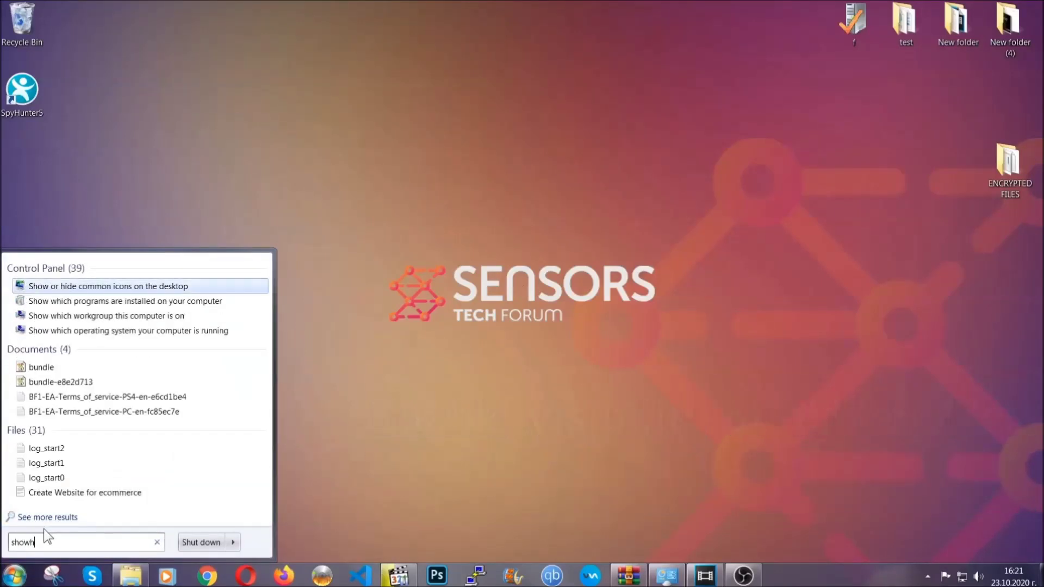
key("BackSpace")
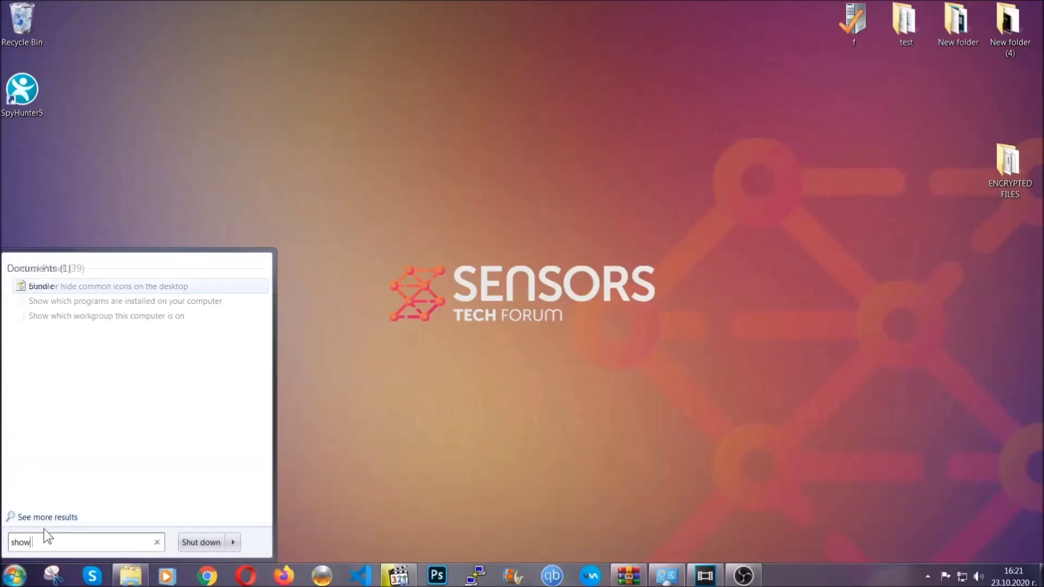
type("hidden files and folders")
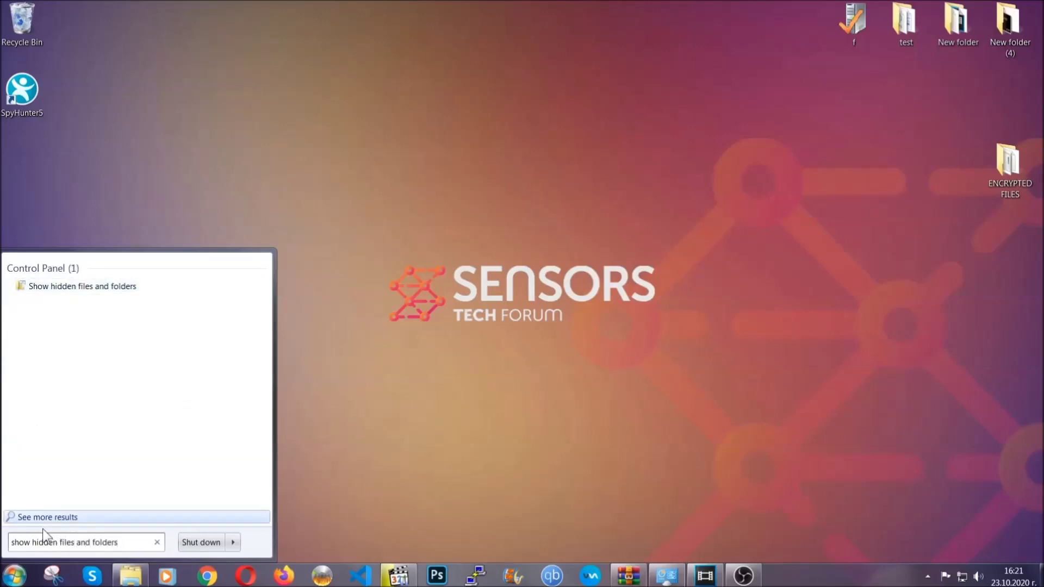
left_click(123, 288)
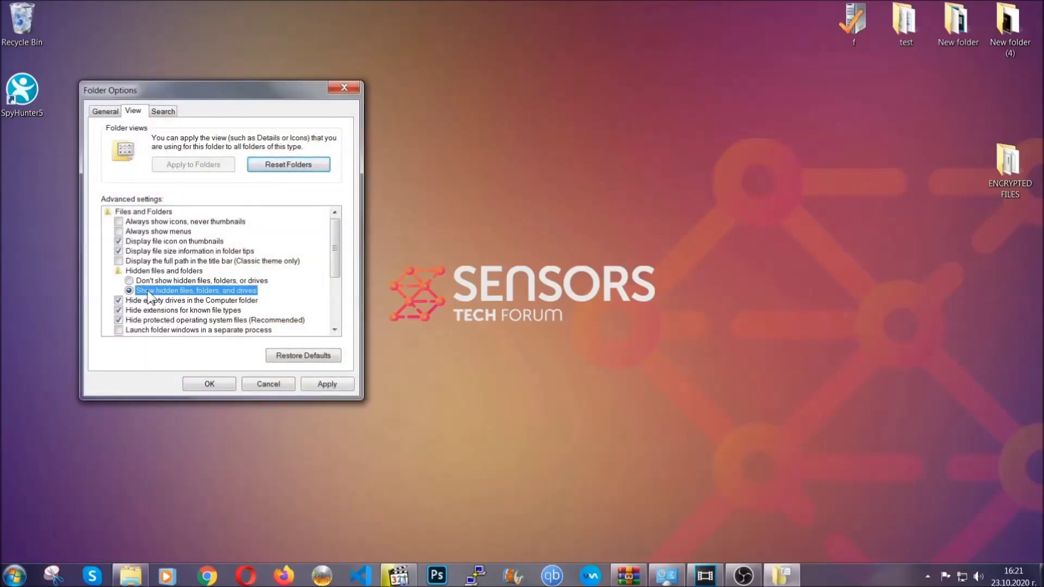
left_click(323, 386)
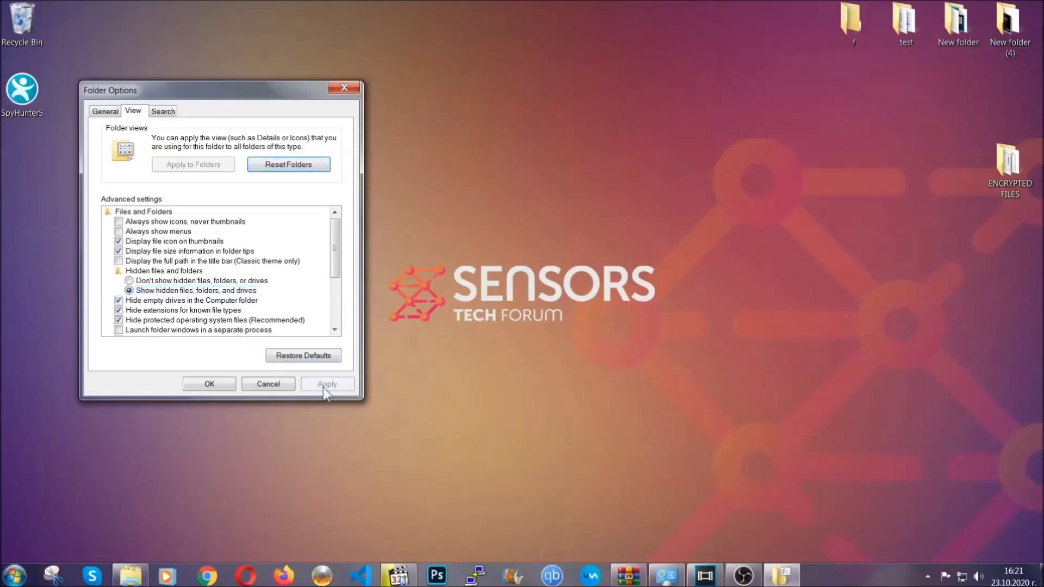
left_click(209, 384)
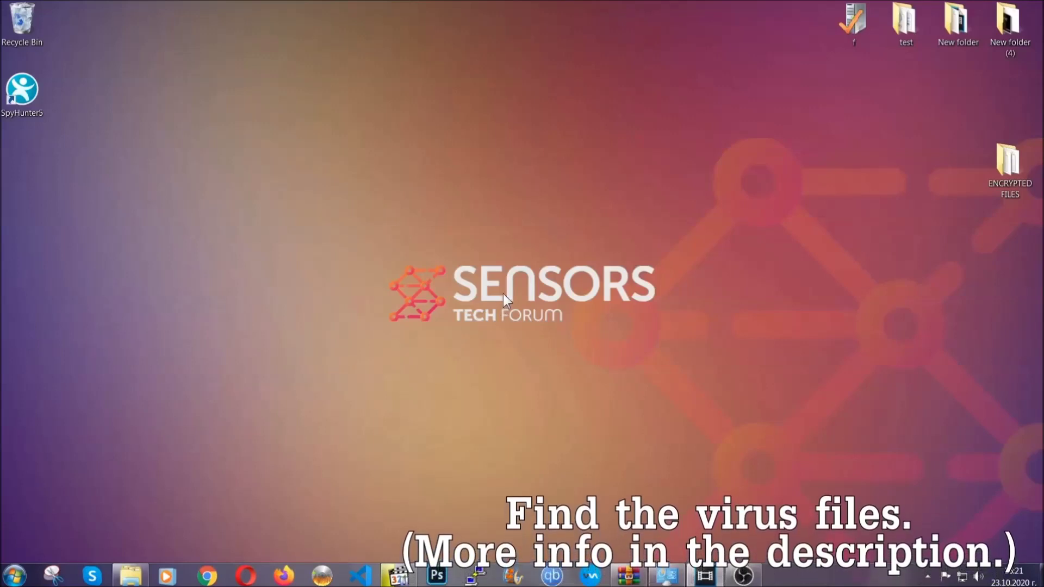
left_click(14, 575)
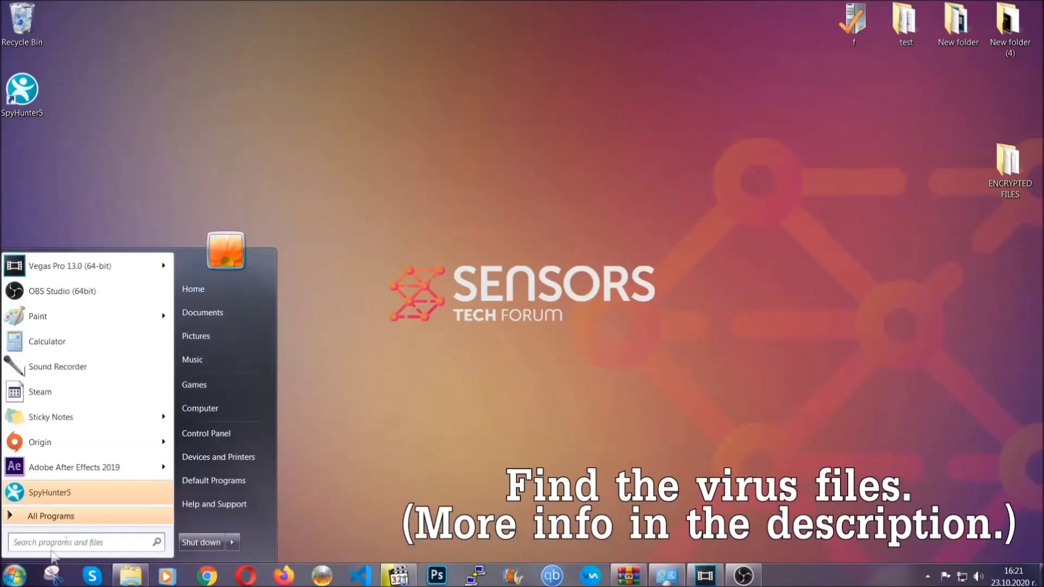
Step: Search the whole computer for 'fileextension:exe Example Vir'
left_click(214, 406)
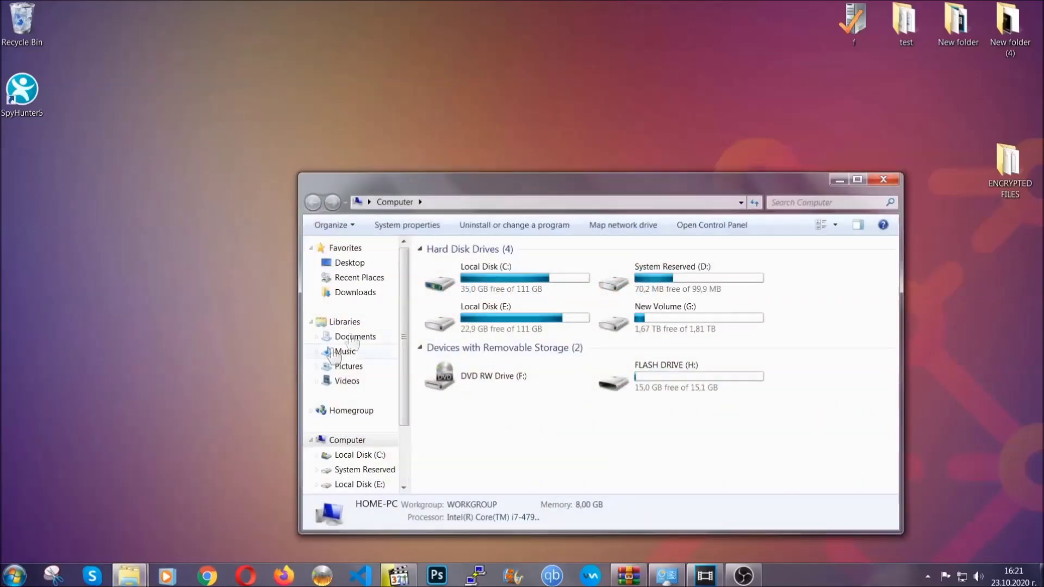
left_click_drag(567, 191, 499, 145)
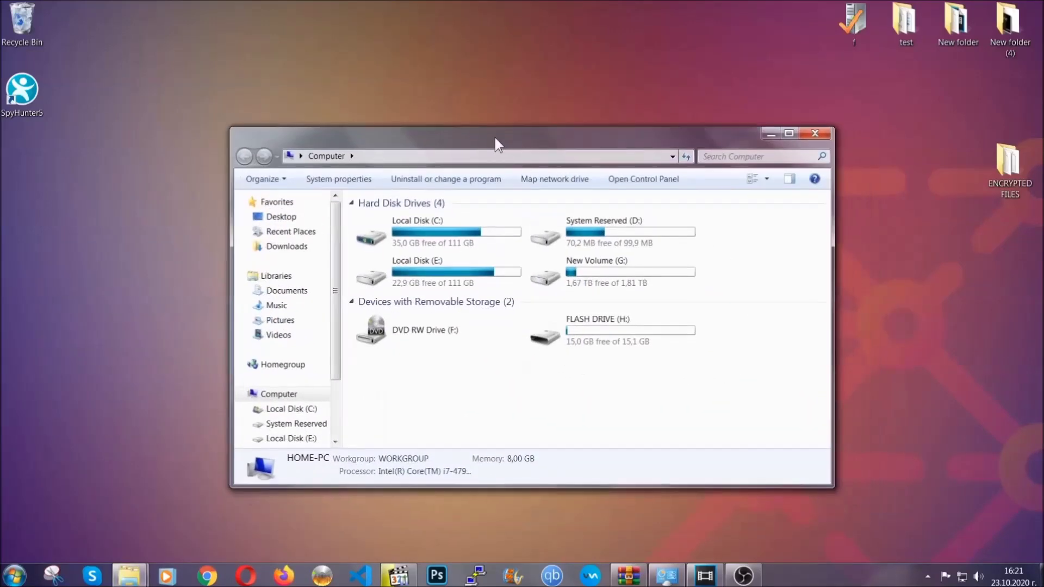
left_click(709, 157)
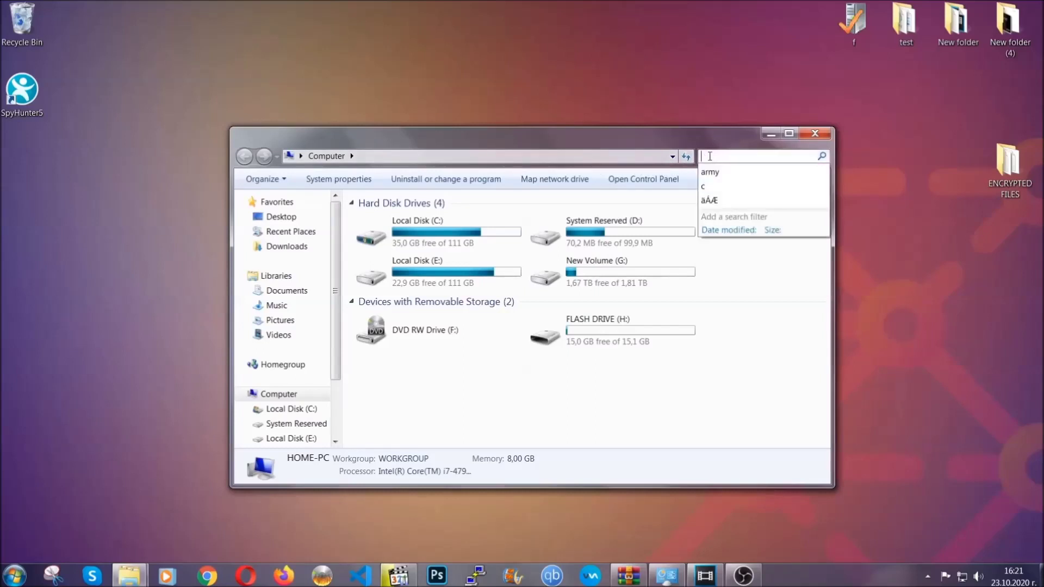
type("file")
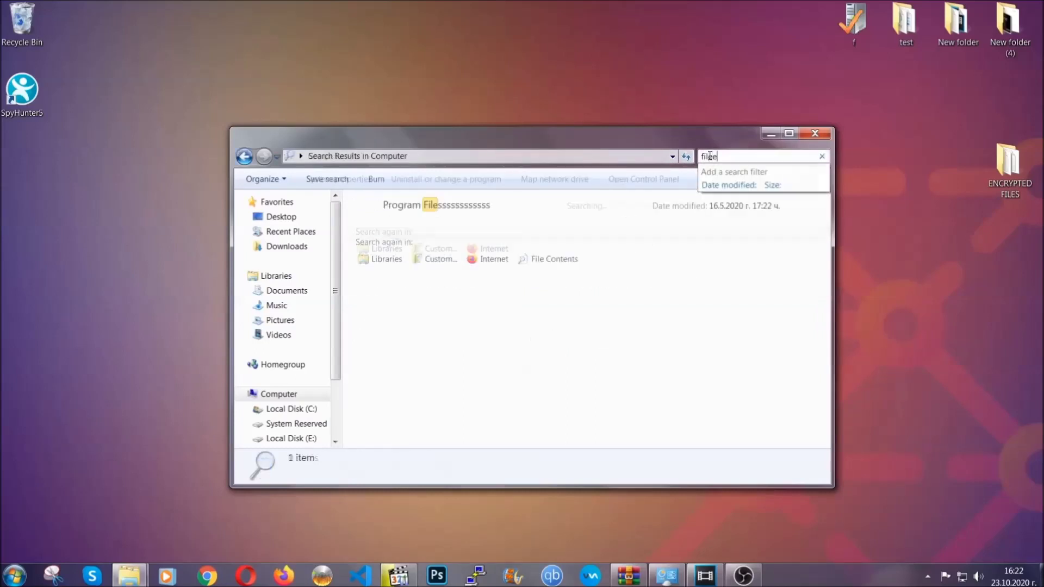
type("extension:exe ")
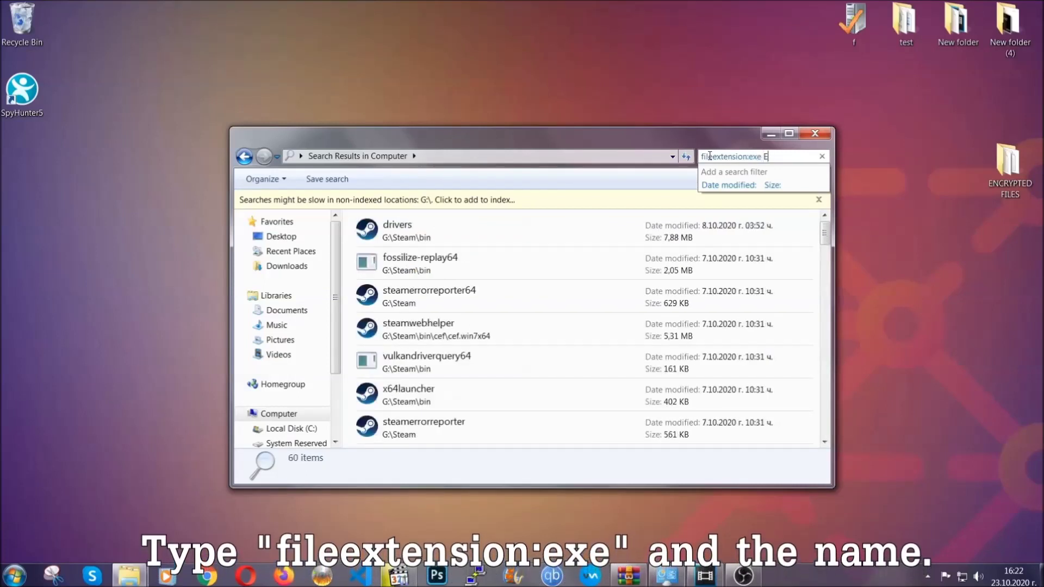
type("Example Virus Name")
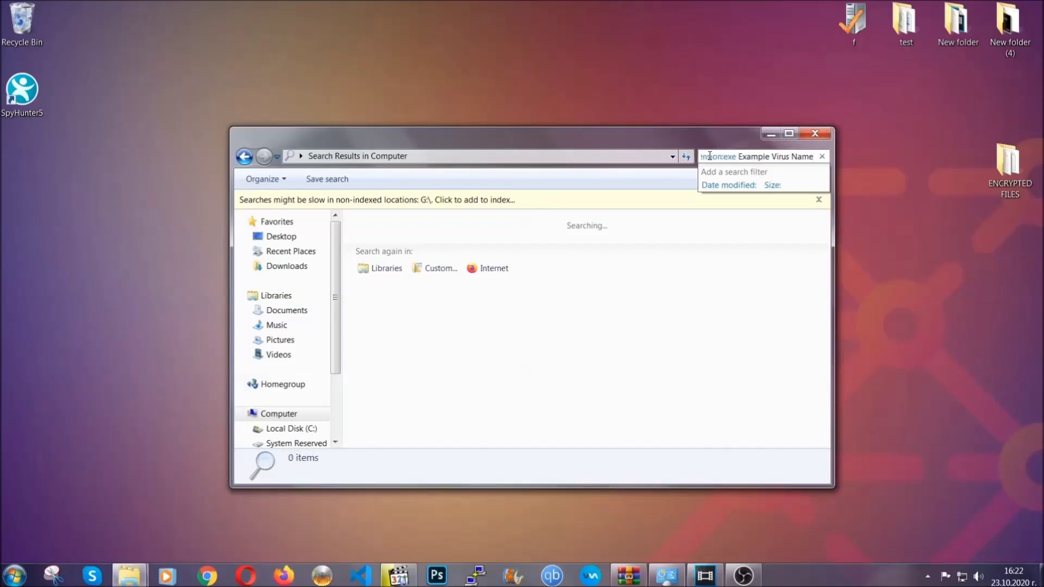
key("Return")
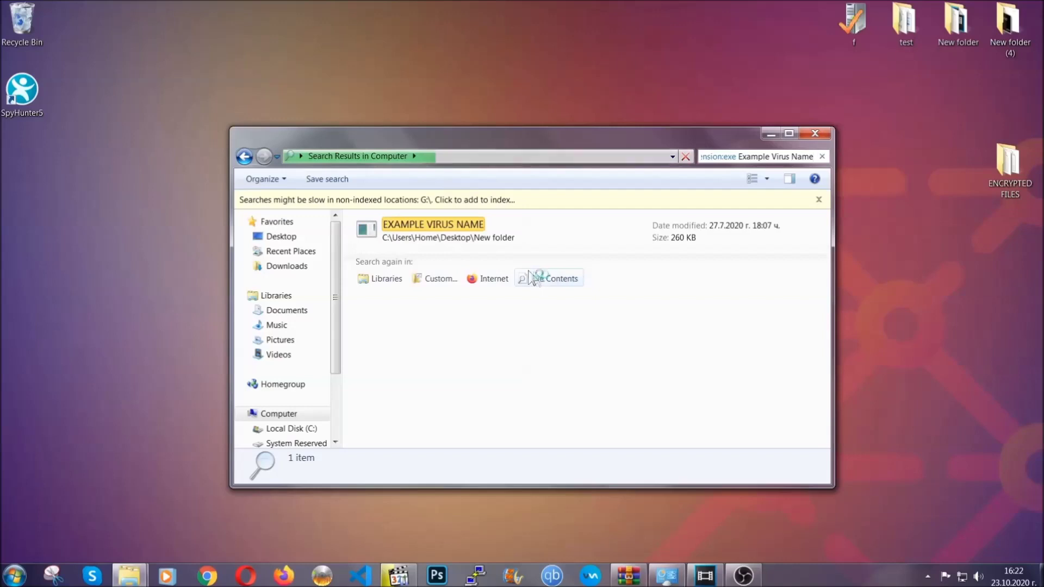
Step: Delete the EXAMPLE VIRUS NAME file to the Recycle Bin and close the search window
left_click(456, 222)
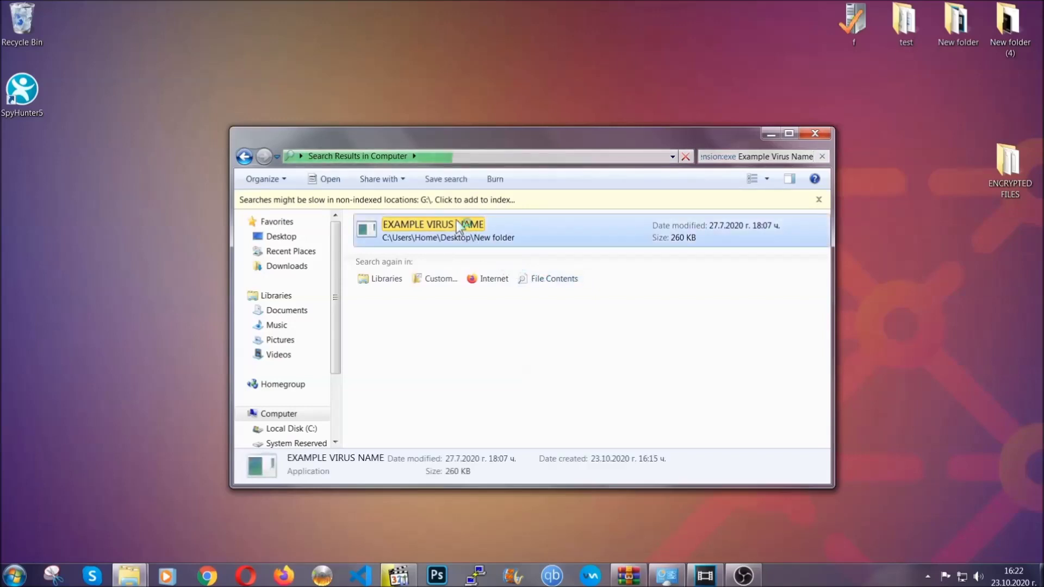
right_click(458, 224)
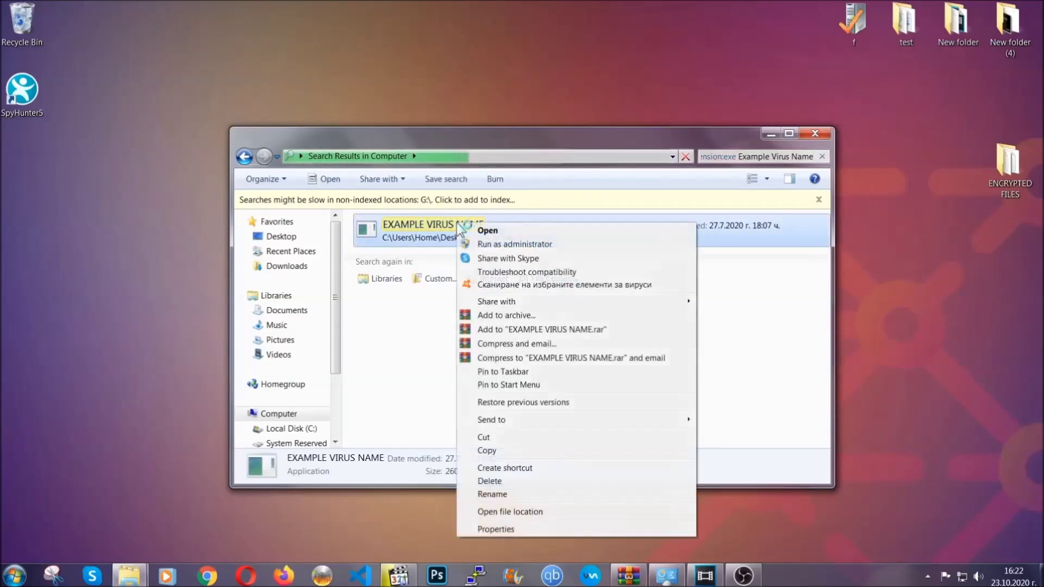
left_click(503, 481)
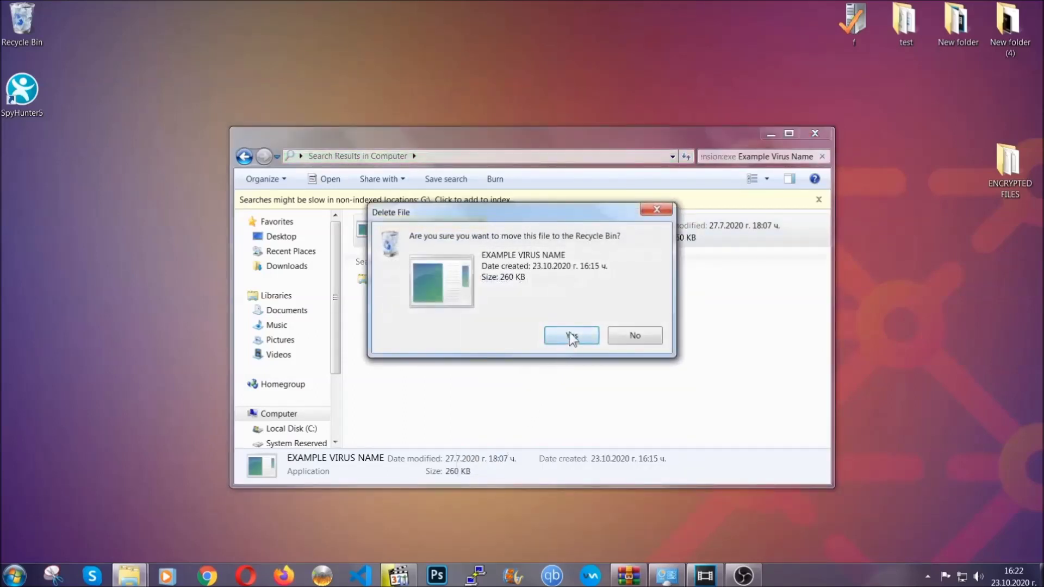
left_click(571, 335)
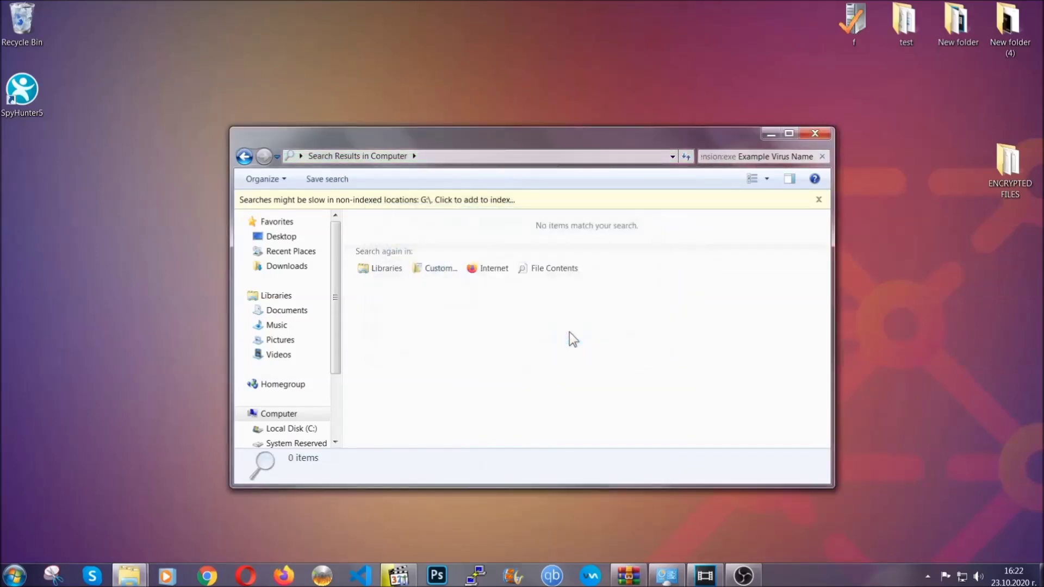
left_click(816, 134)
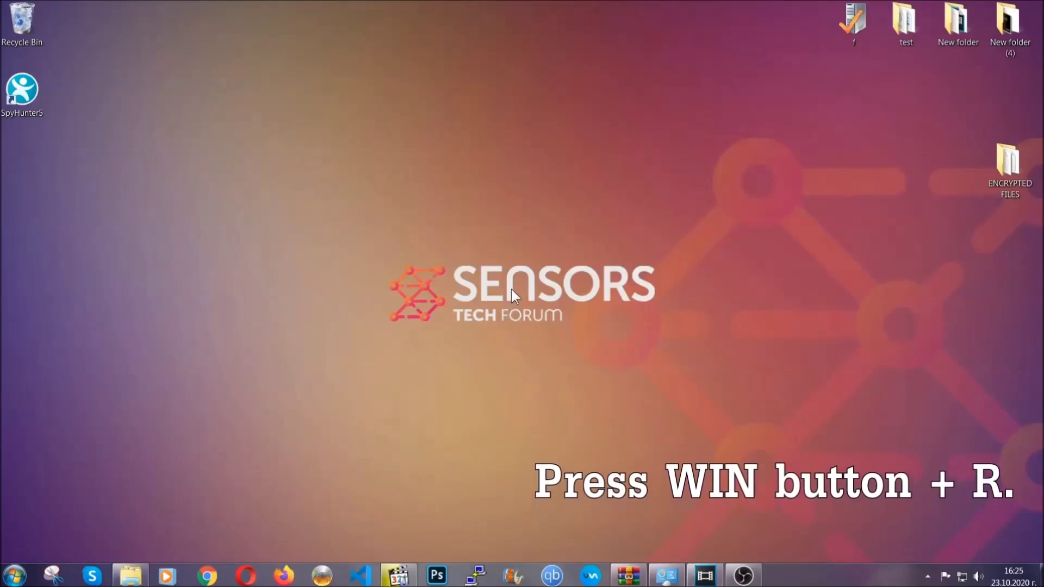
key("super+r")
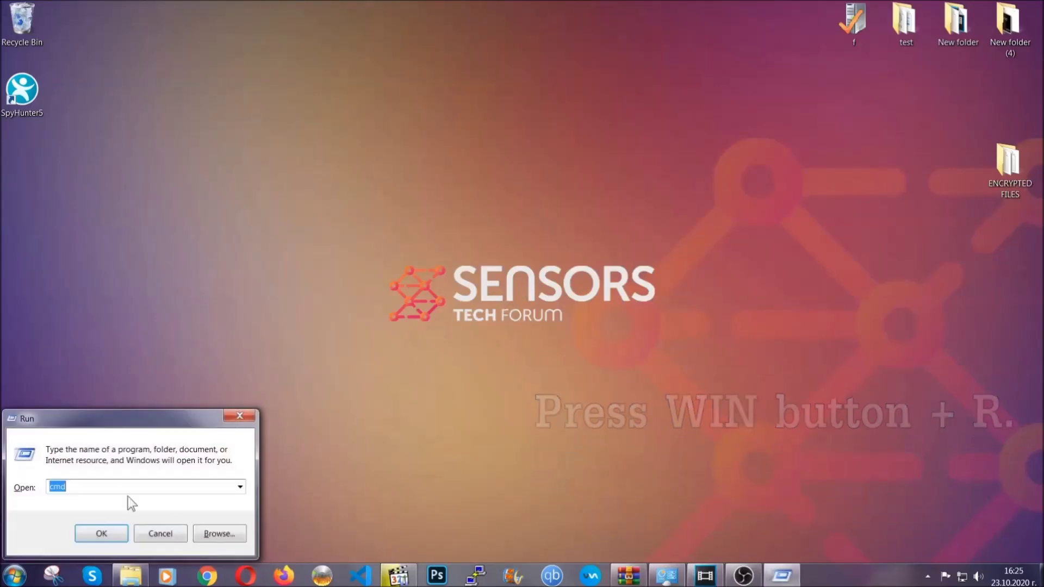
Step: Replace cmd with REGEDIT in the Run box to launch the Registry Editor
left_click(98, 494)
left_click_drag(98, 495, 13, 492)
type("REGEDIT")
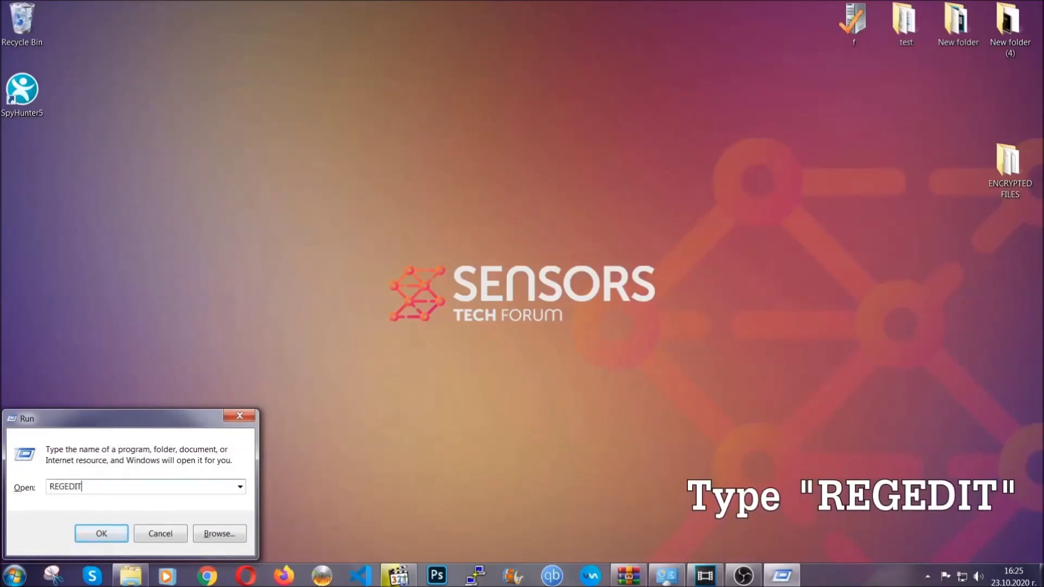
left_click(90, 532)
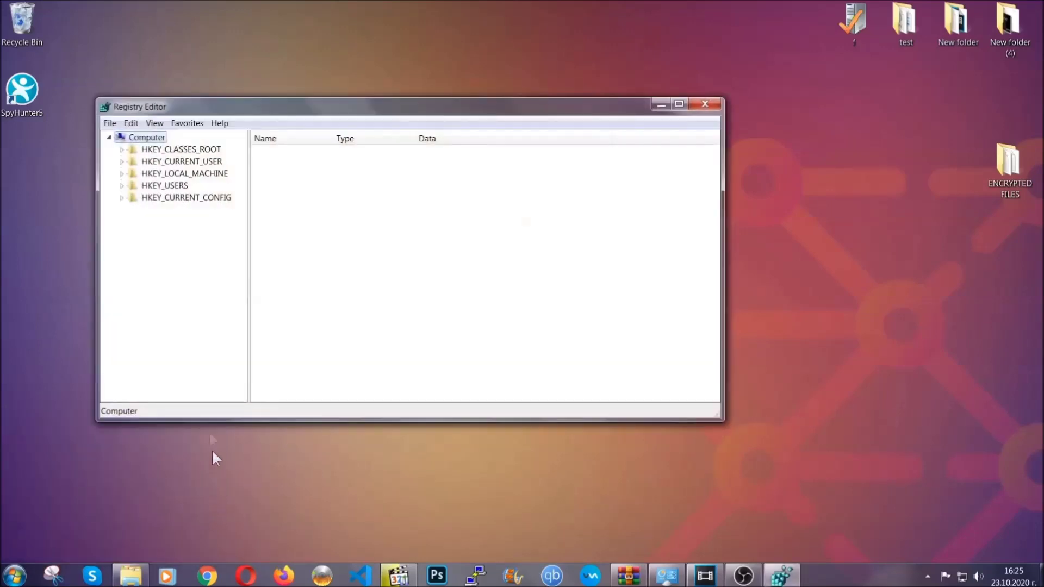
Step: Export the entire registry to the Desktop as BACKUP
left_click(110, 124)
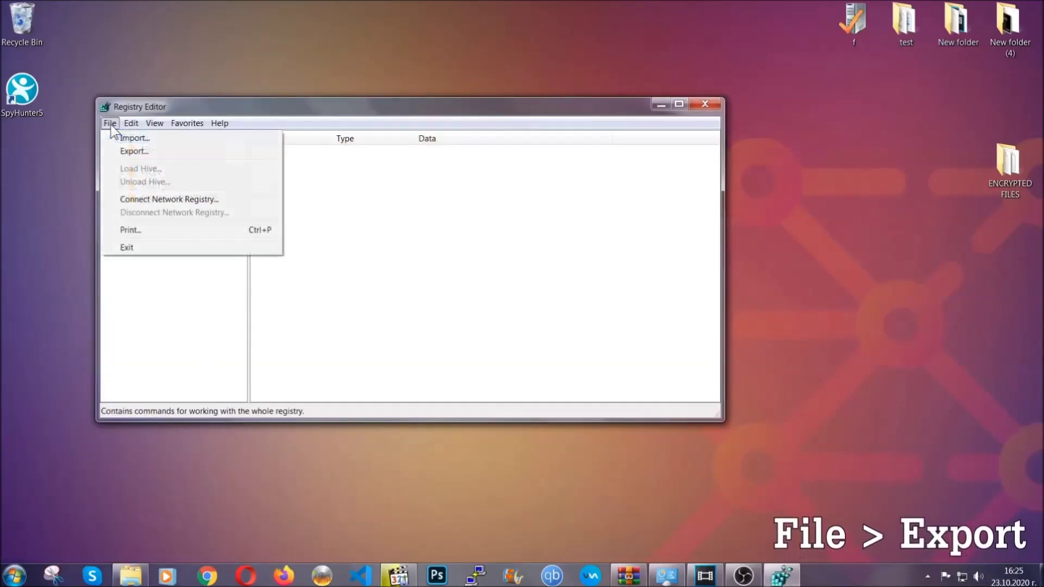
left_click(135, 150)
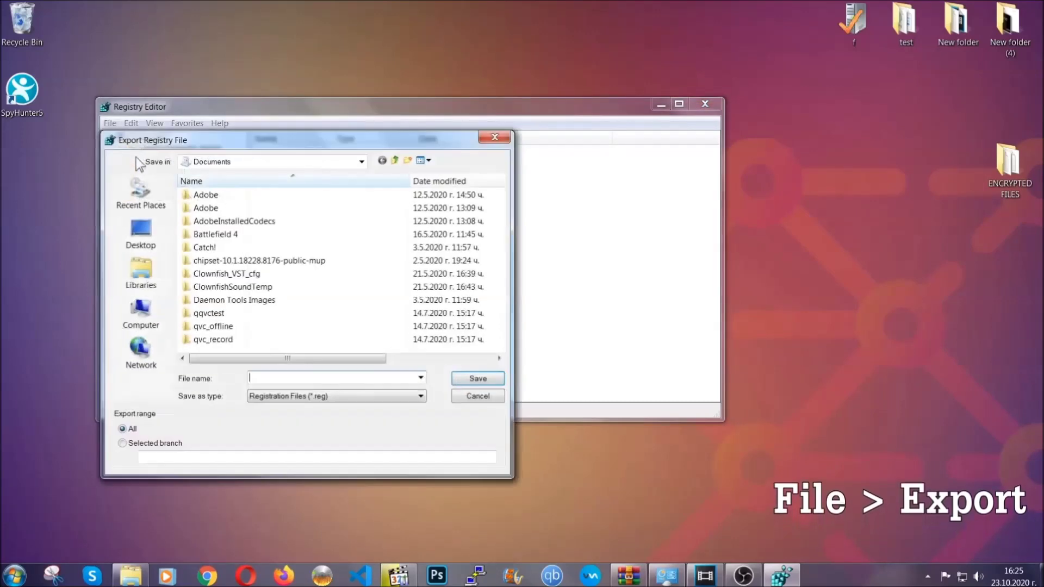
left_click(136, 231)
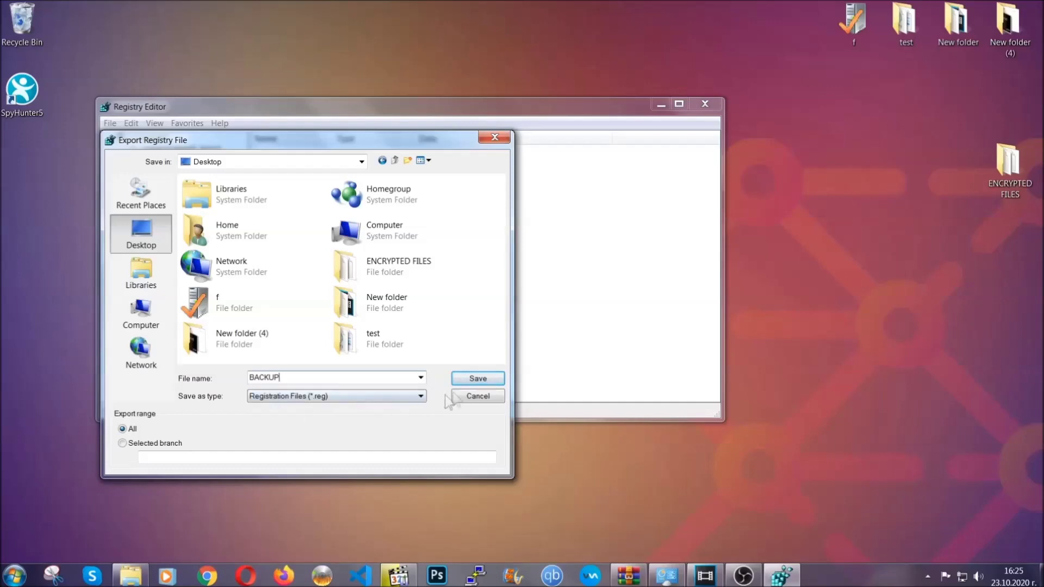
left_click(471, 380)
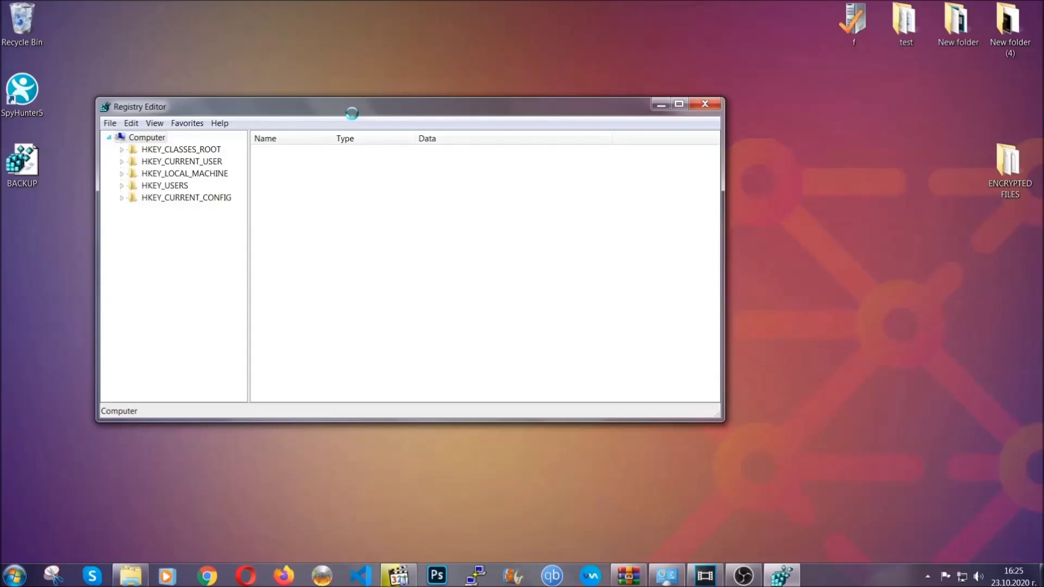
left_click_drag(351, 113, 455, 146)
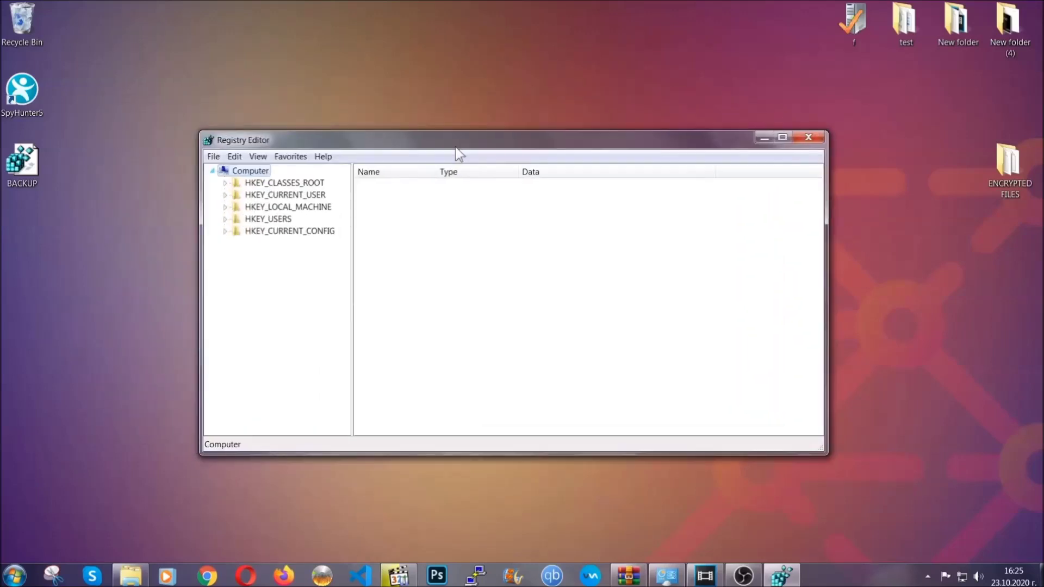
Step: Search the registry for 'RunOnce' and select HKEY_CURRENT_USER\...\CurrentVersion\Run
left_click(213, 158)
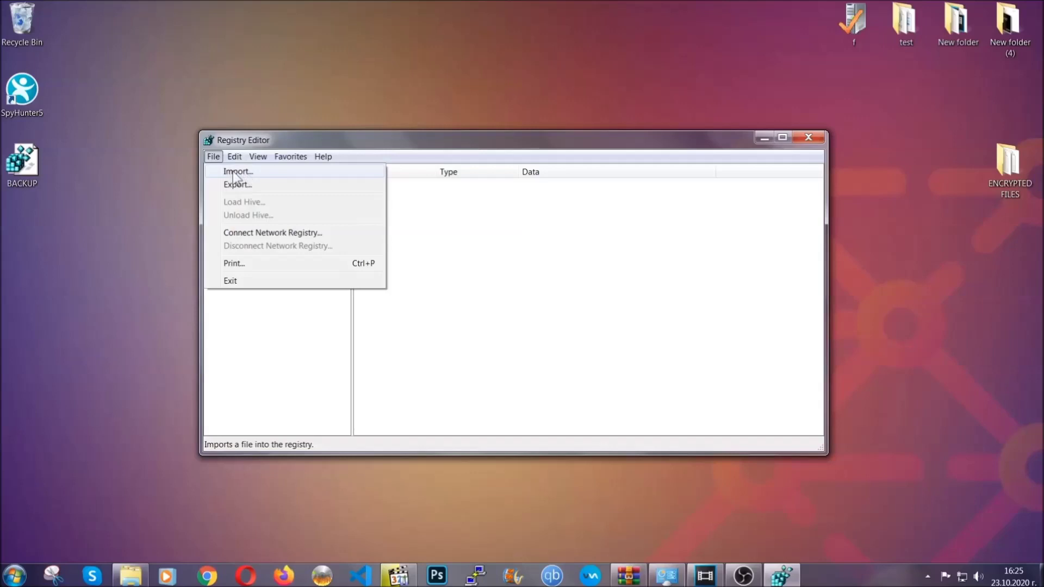
left_click(214, 157)
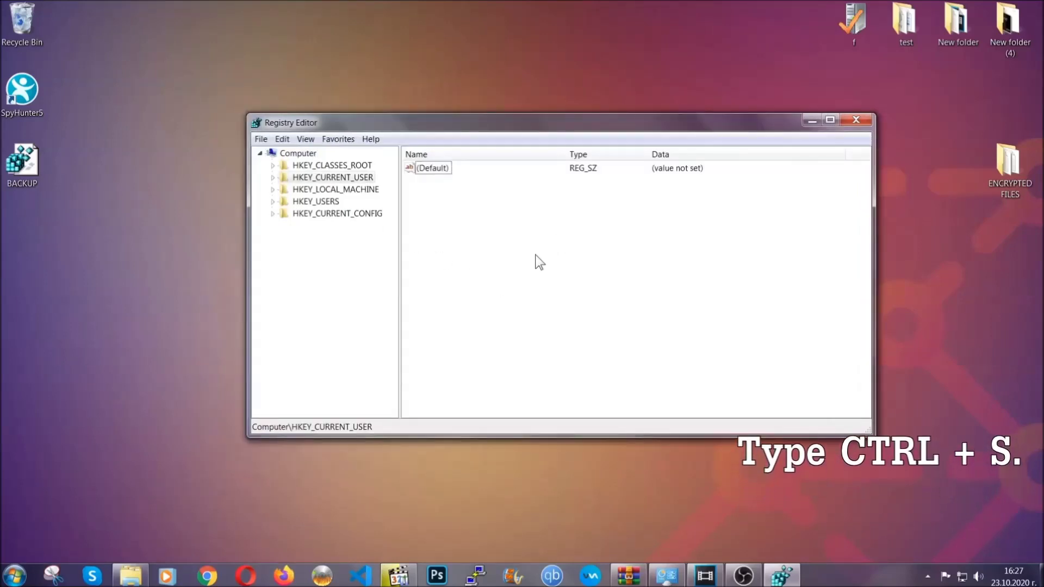
key("ctrl+f")
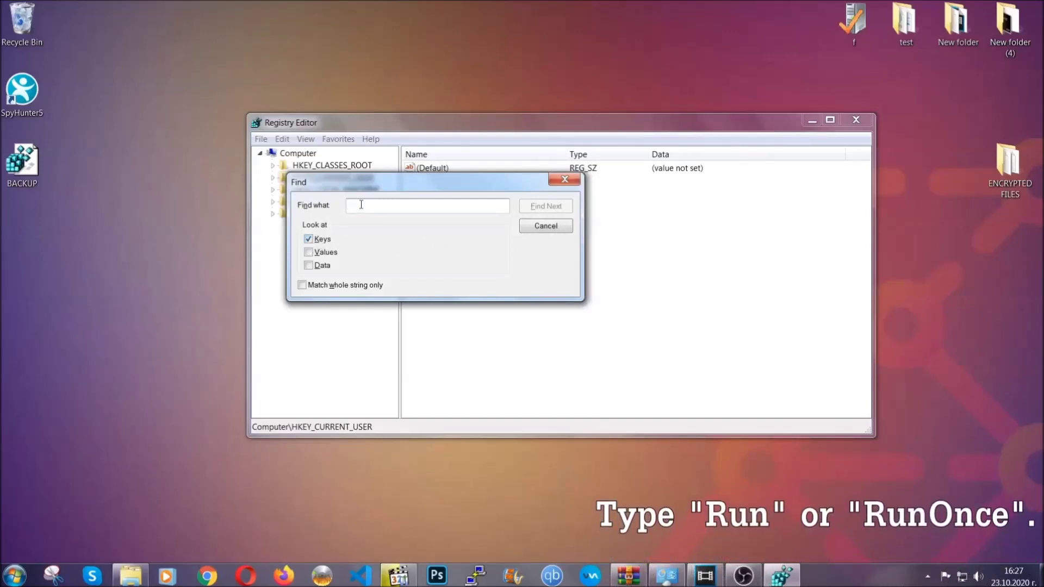
type("RunO")
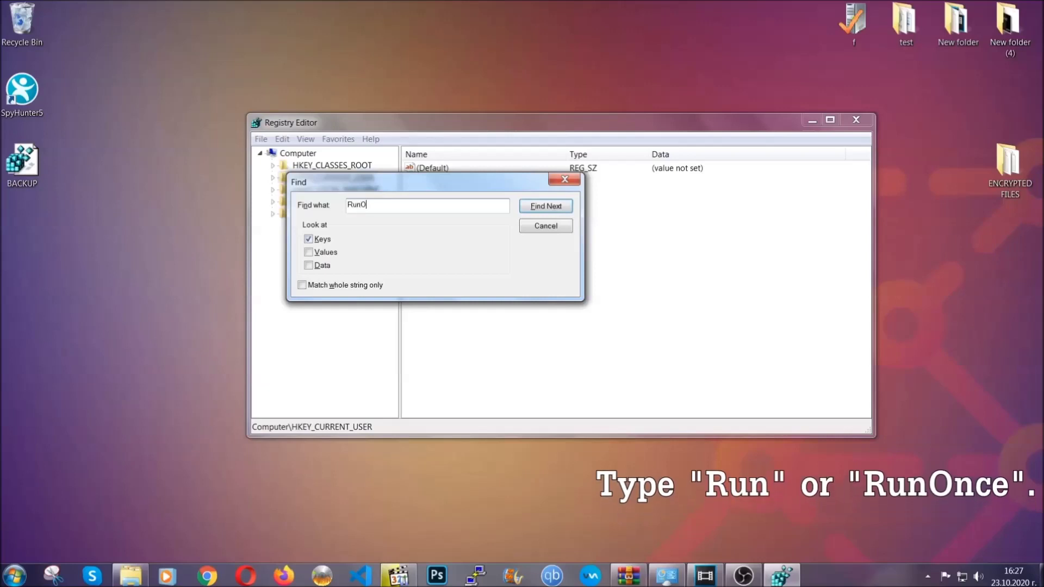
type("nce")
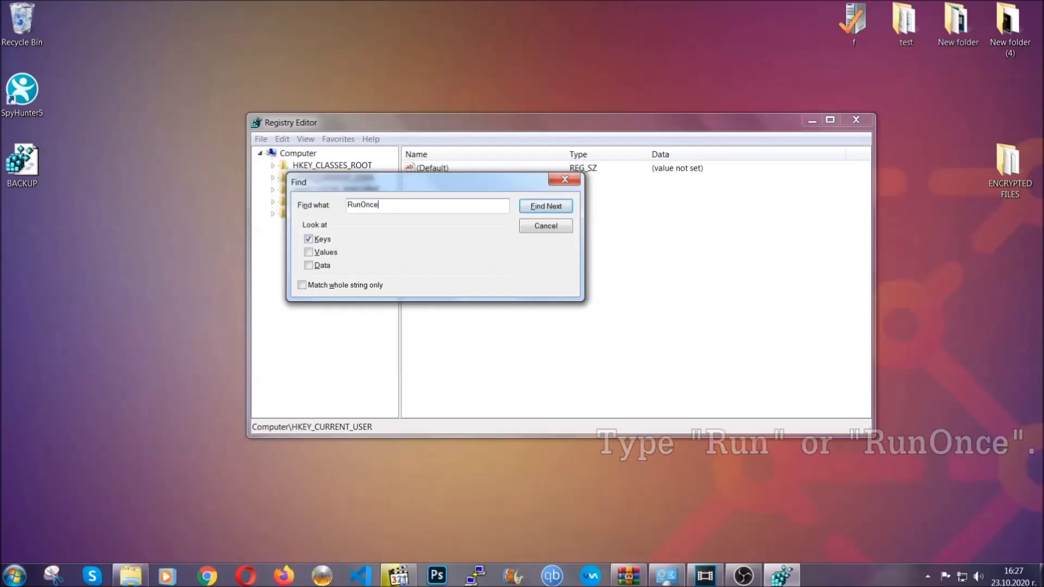
left_click(546, 206)
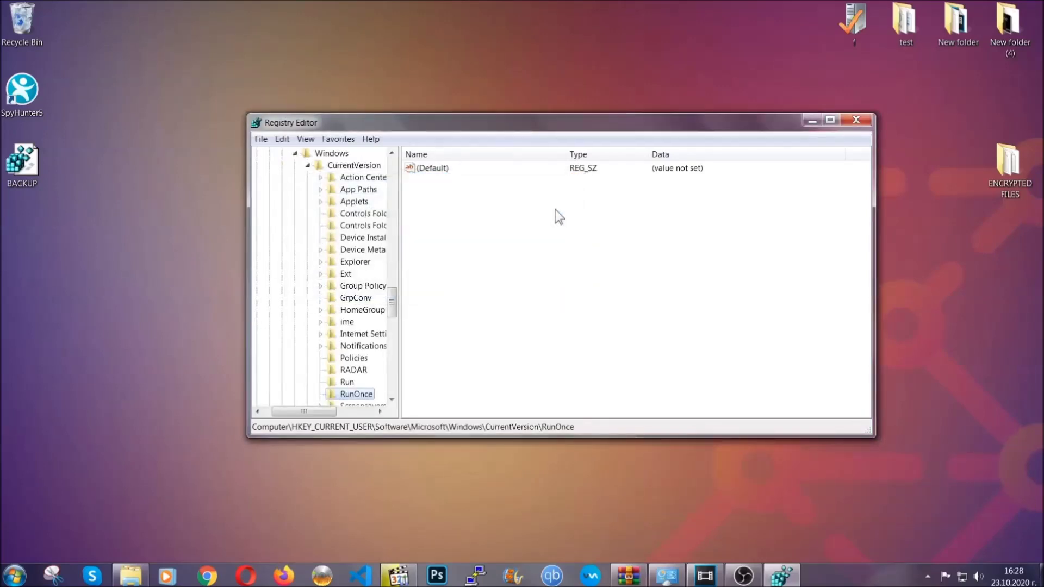
left_click_drag(392, 302, 391, 314)
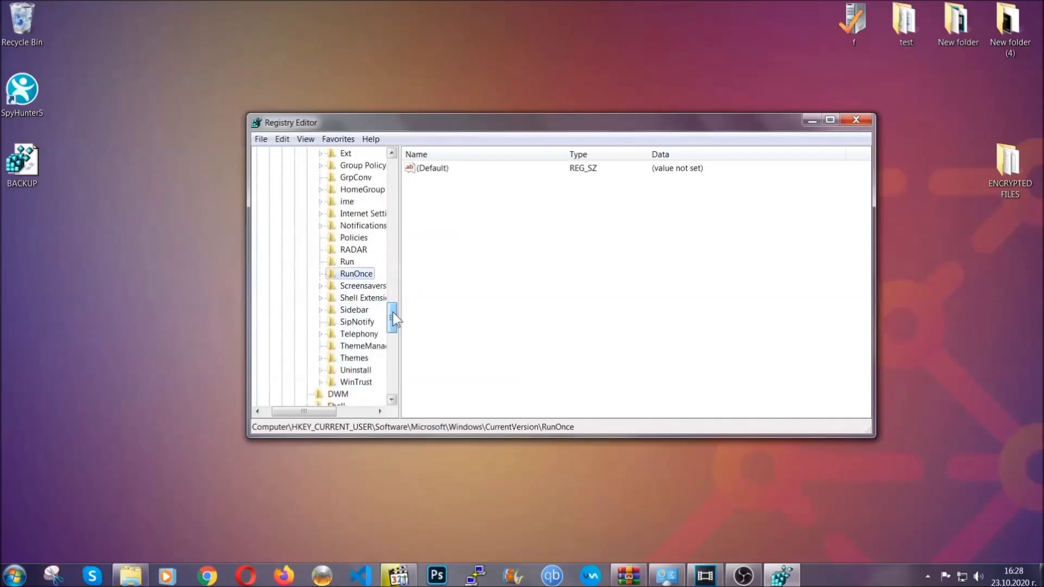
left_click(347, 261)
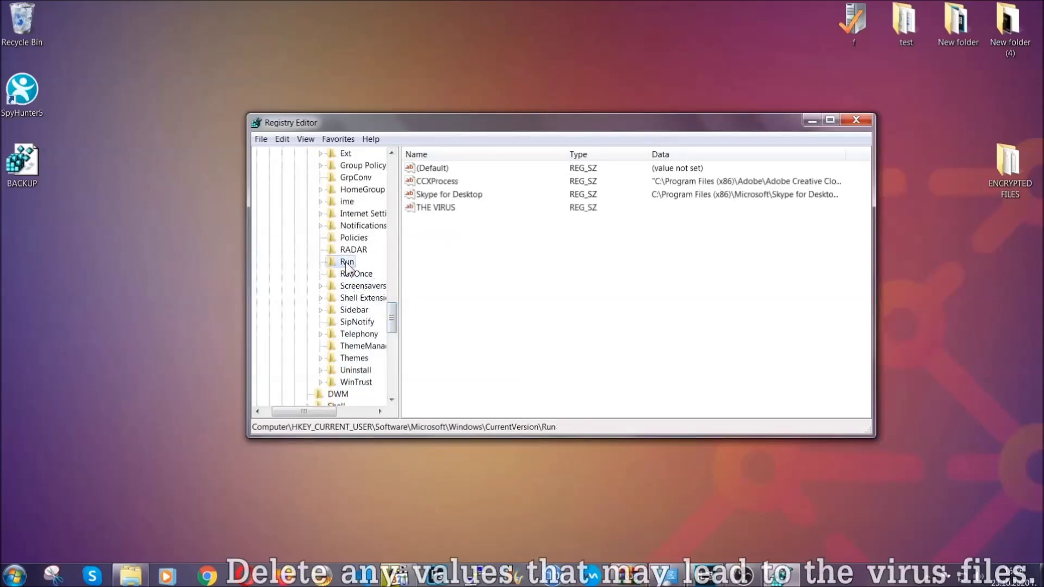
Step: Delete THE VIRUS value from the Run key and confirm the deletion
left_click(428, 209)
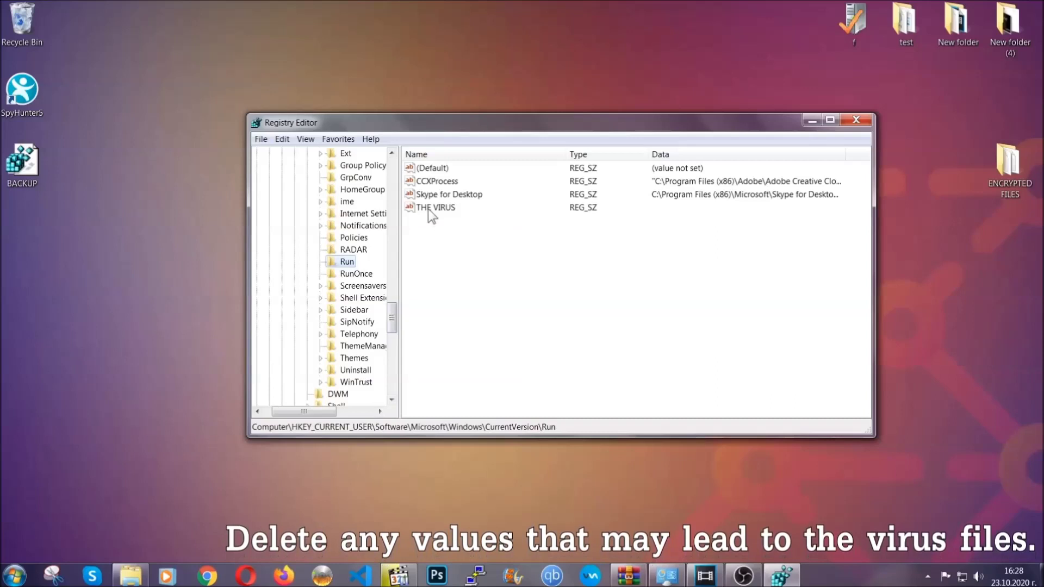
right_click(428, 208)
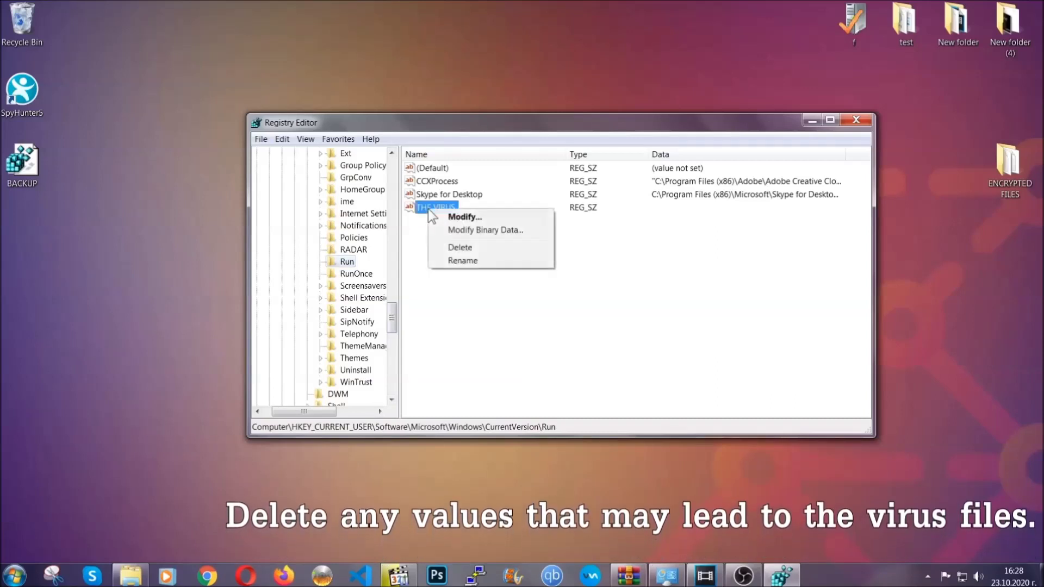
left_click(451, 248)
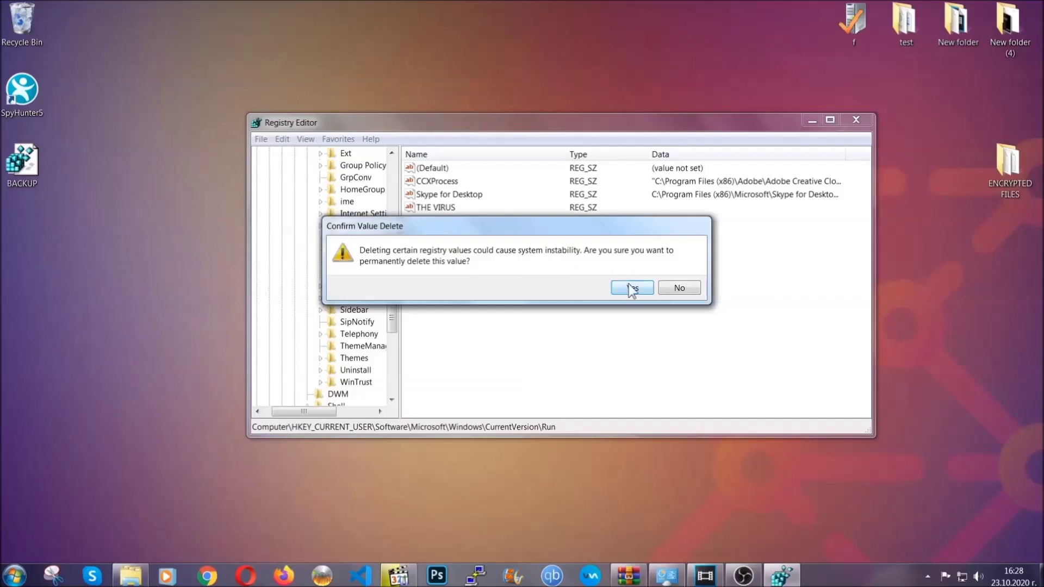
left_click(632, 288)
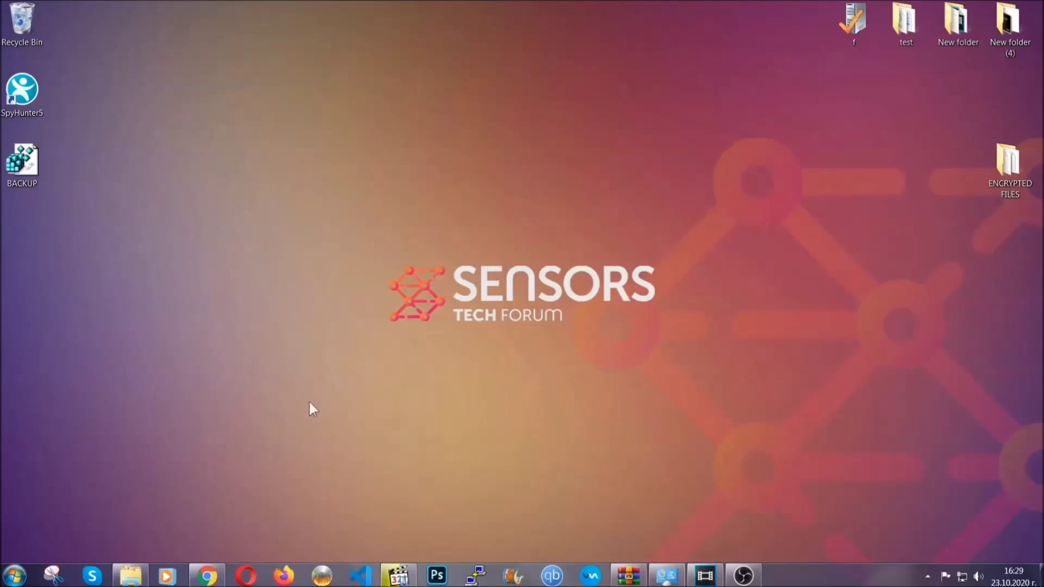
Step: Bring up the SensorsTechForum recovery article and expand 'Method 2 - Restore Data via Windows Backup'
left_click(208, 577)
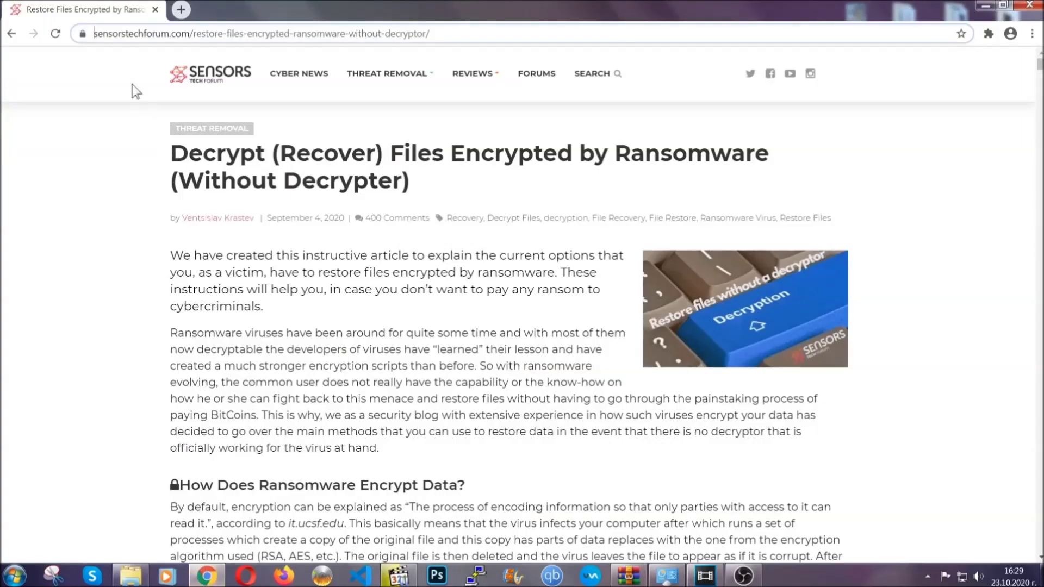
left_click_drag(94, 34, 471, 38)
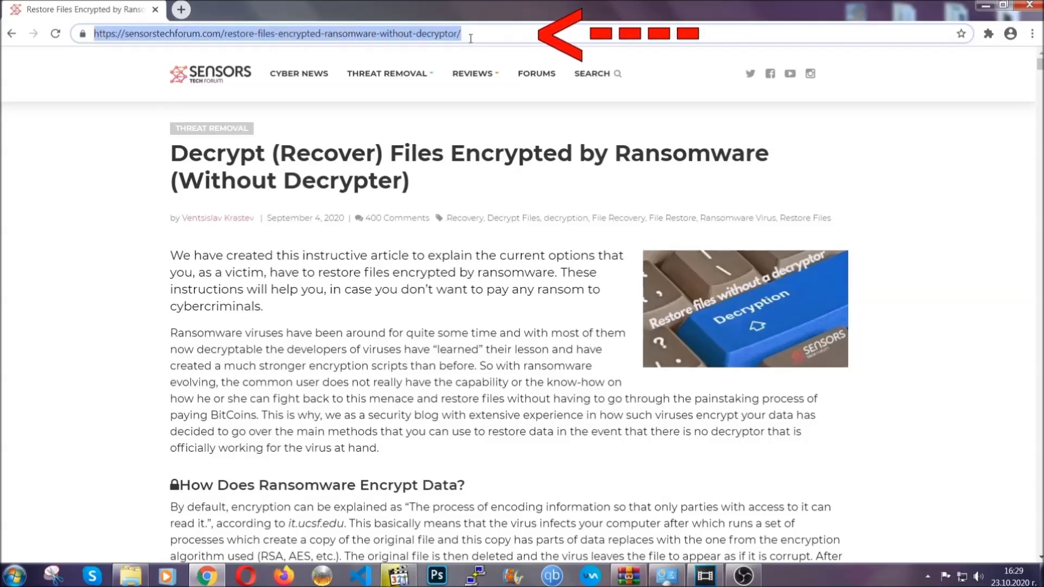
mouse_move(472, 107)
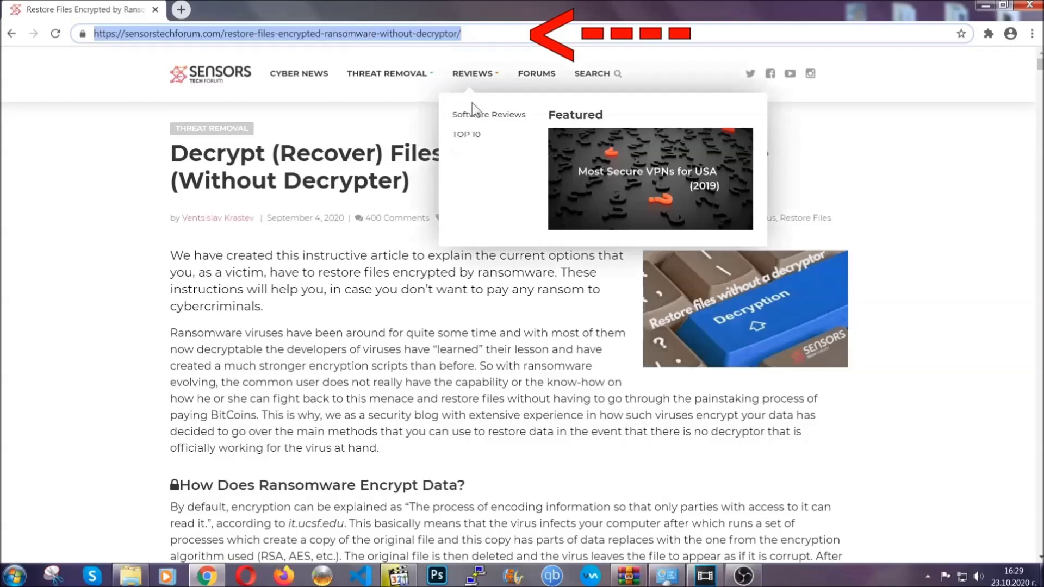
scroll(536, 296, "down", 5)
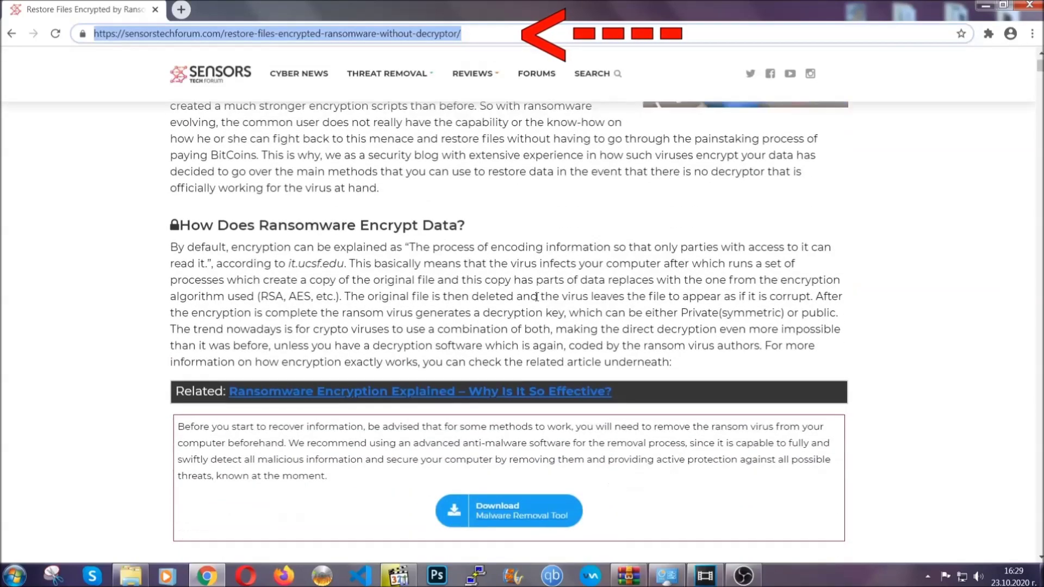
scroll(536, 297, "down", 6)
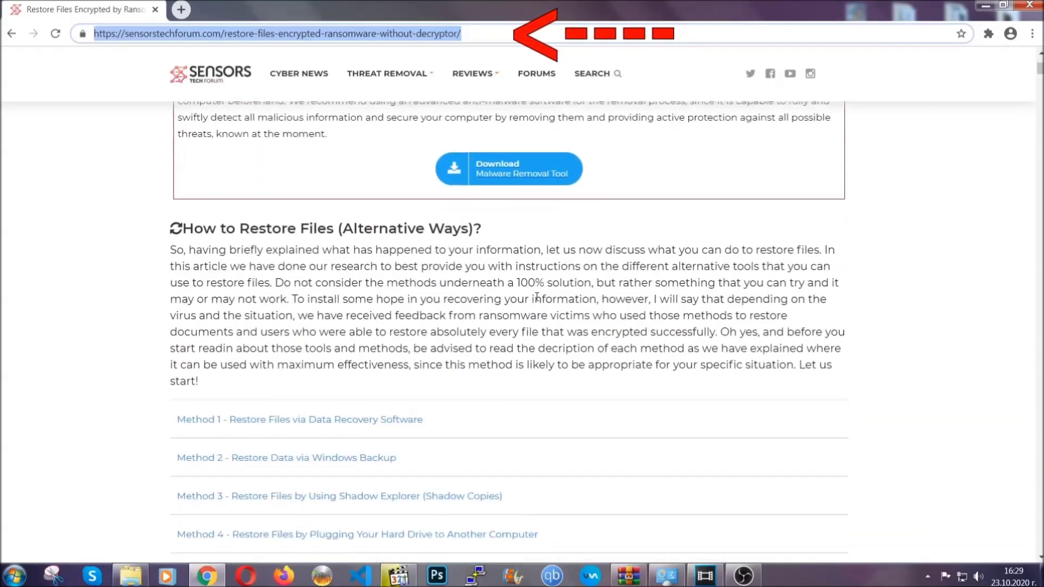
scroll(536, 296, "down", 1)
scroll(538, 301, "down", 3)
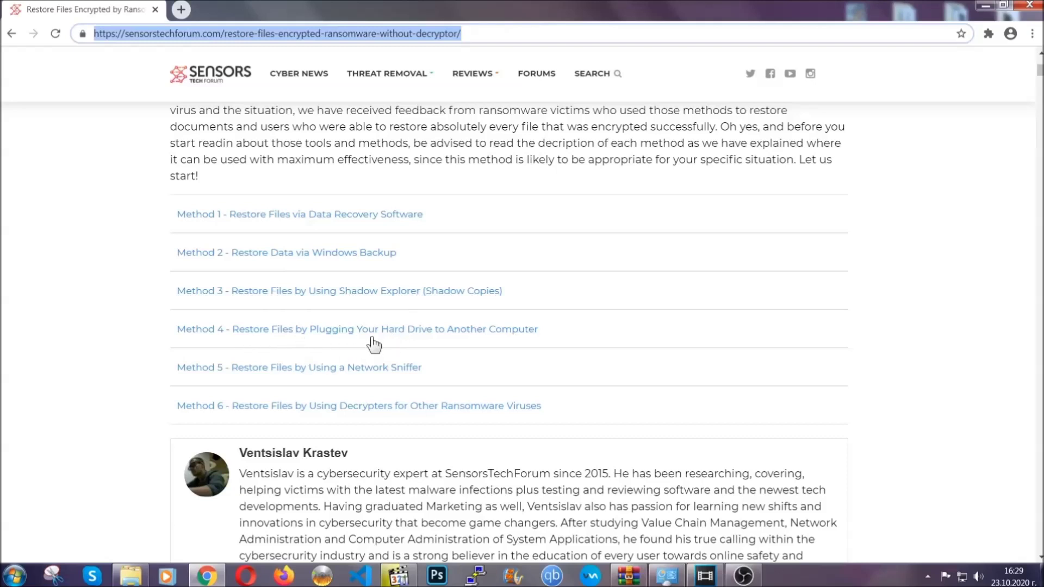
left_click(325, 252)
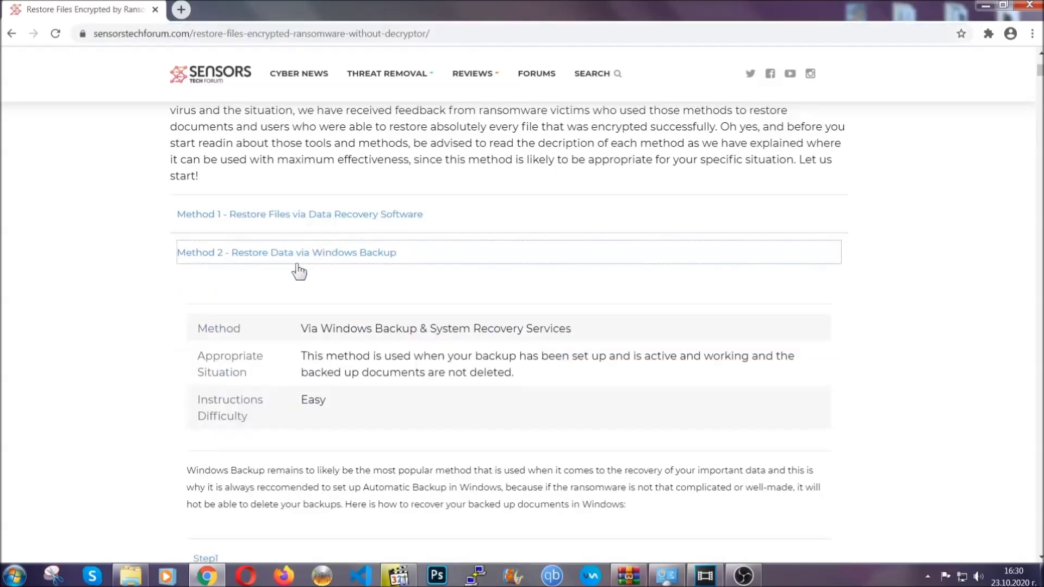
Step: Expand Step1, Step2 and Step3 of the Windows Backup method in the SensorsTechForum article
left_click_drag(302, 326, 367, 406)
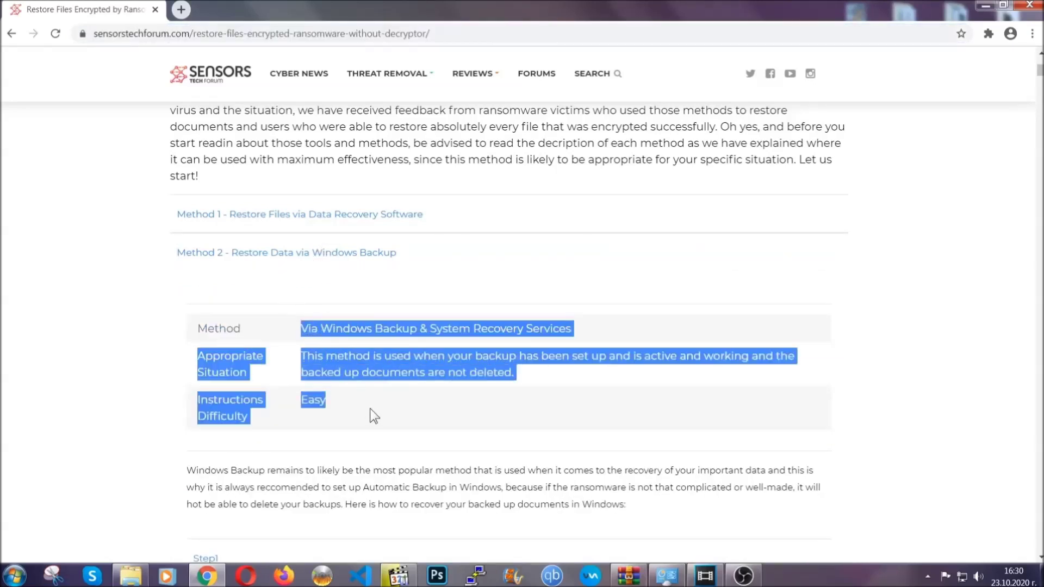
left_click(370, 409)
scroll(373, 405, "down", 4)
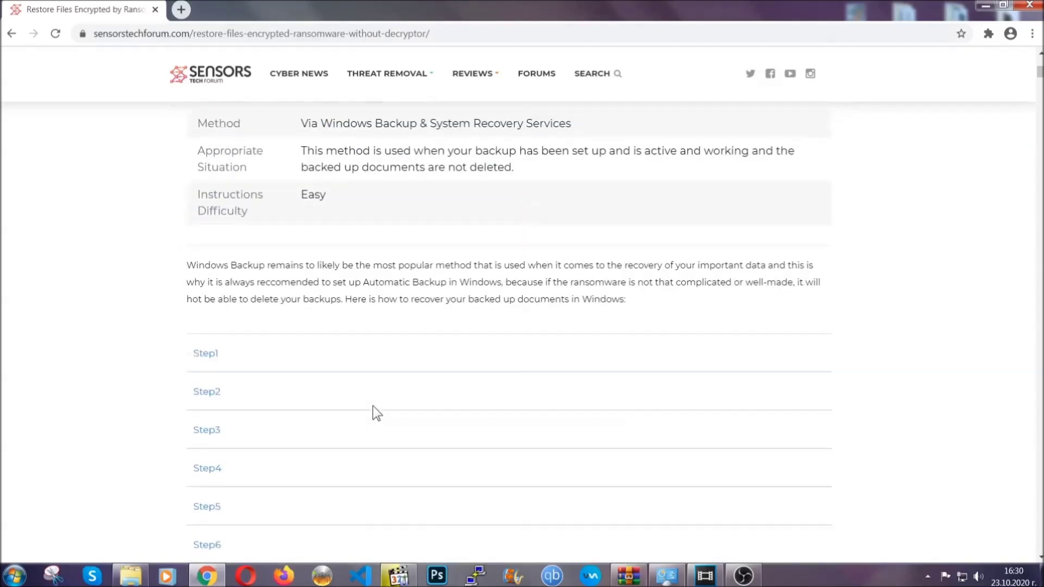
scroll(373, 406, "down", 1)
left_click(216, 286)
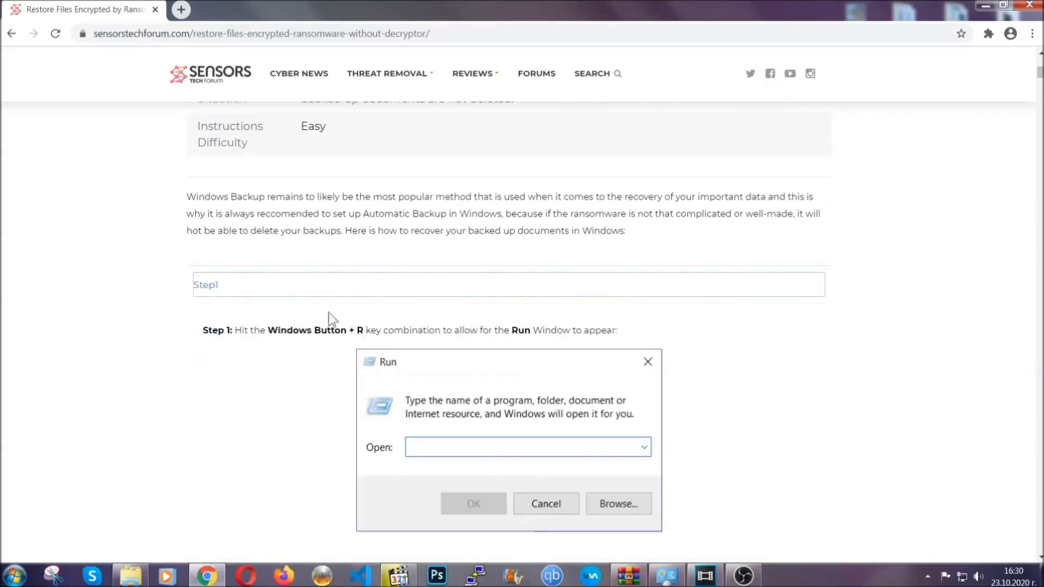
scroll(489, 338, "down", 4)
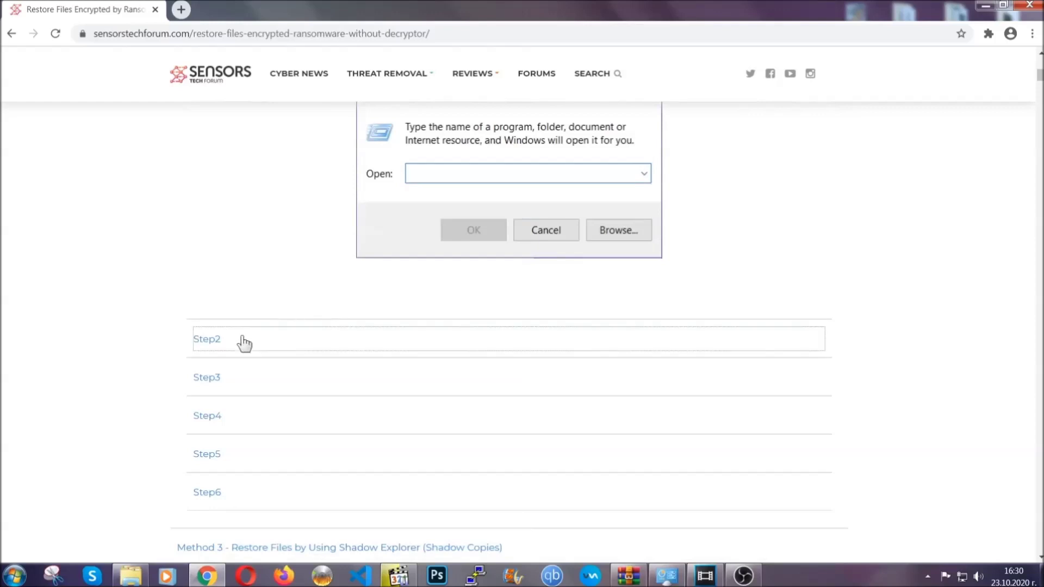
left_click(245, 342)
scroll(451, 345, "down", 4)
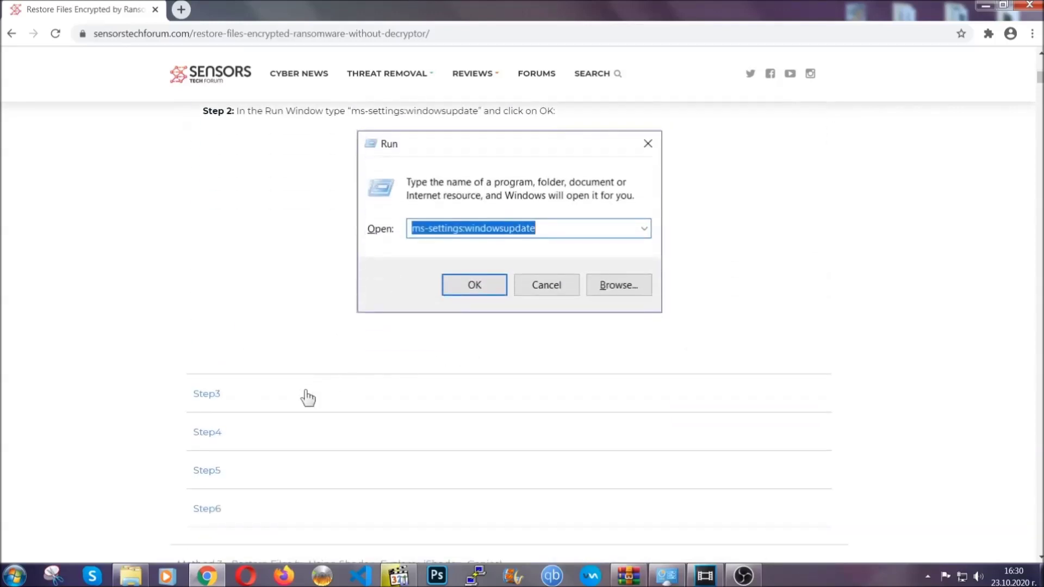
left_click(307, 398)
Step: Read through the expanded steps, then minimise the browser to show the desktop
scroll(463, 373, "down", 3)
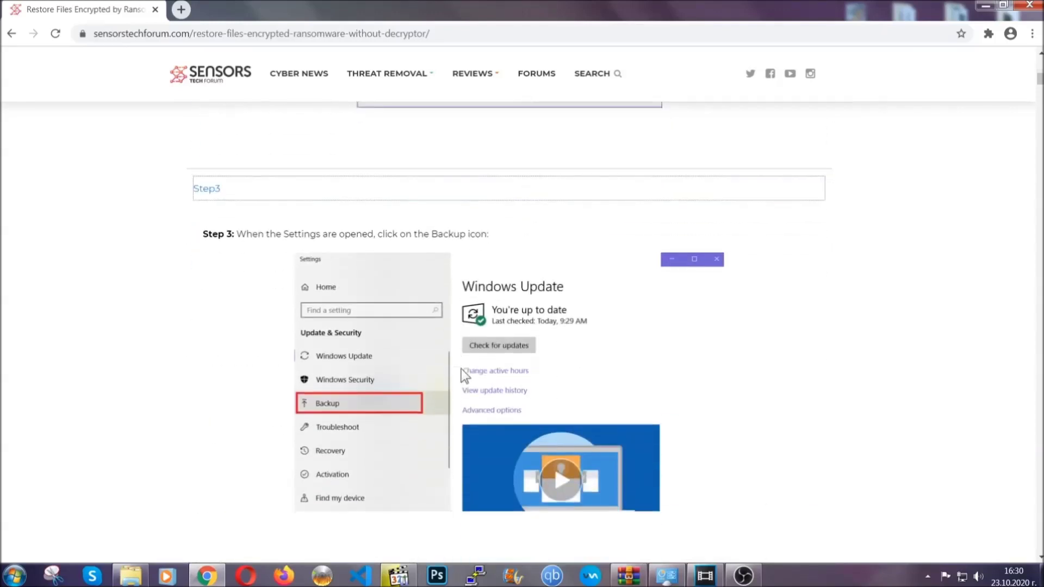
scroll(461, 368, "down", 2)
scroll(459, 371, "down", 2)
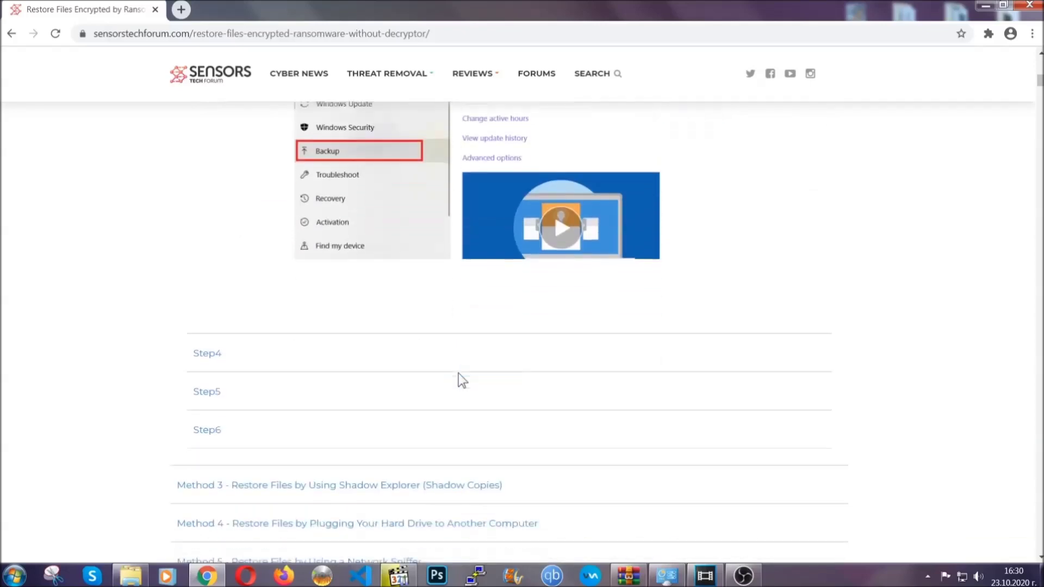
scroll(458, 373, "down", 7)
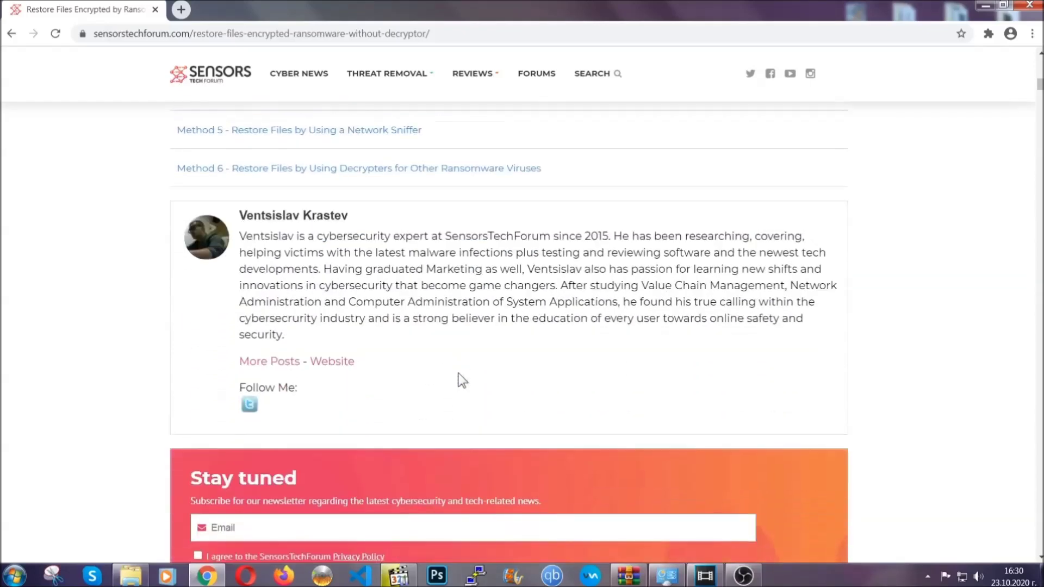
scroll(458, 373, "up", 20)
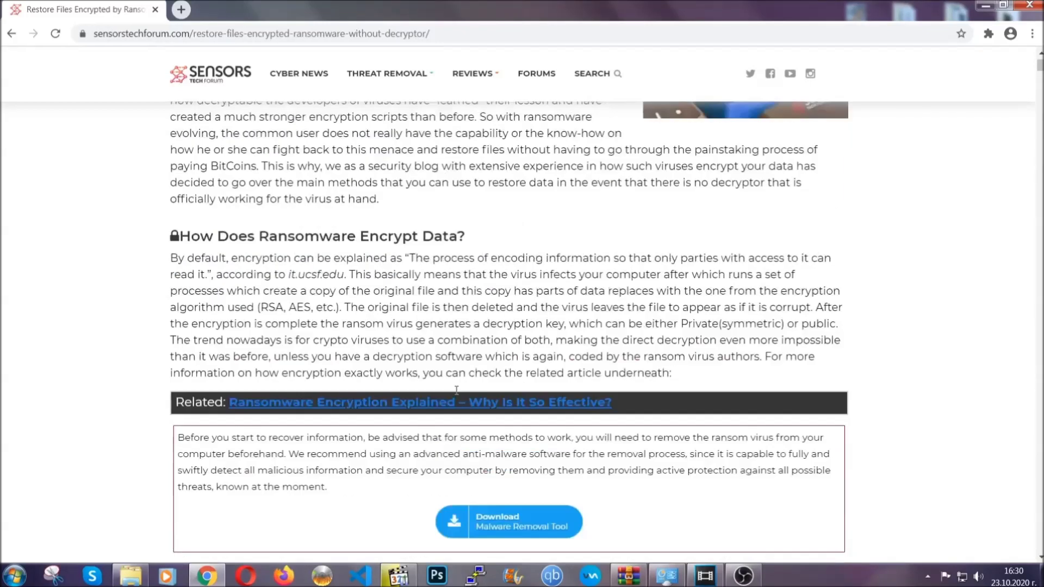
scroll(456, 390, "up", 5)
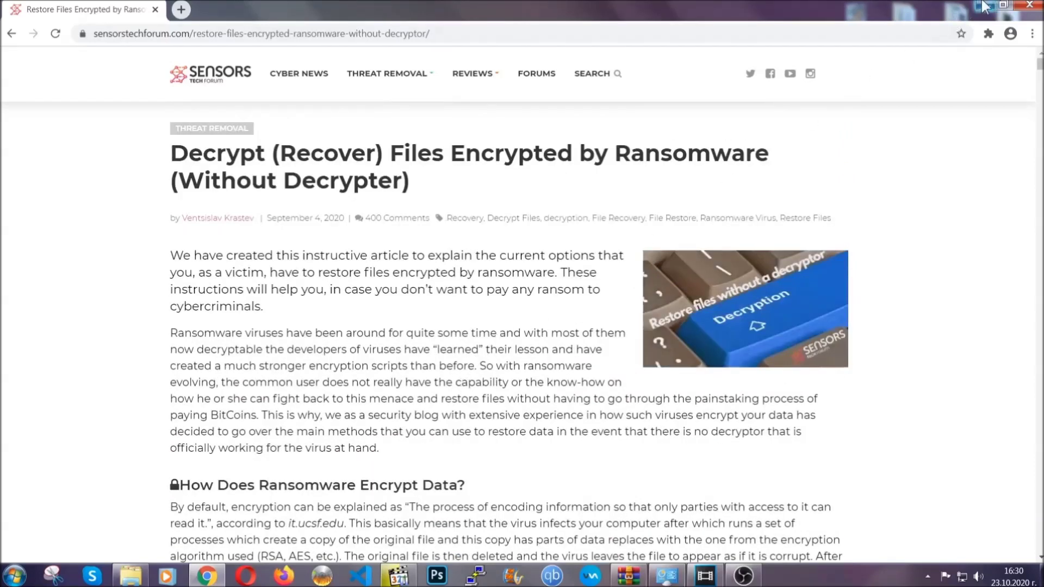
left_click(983, 4)
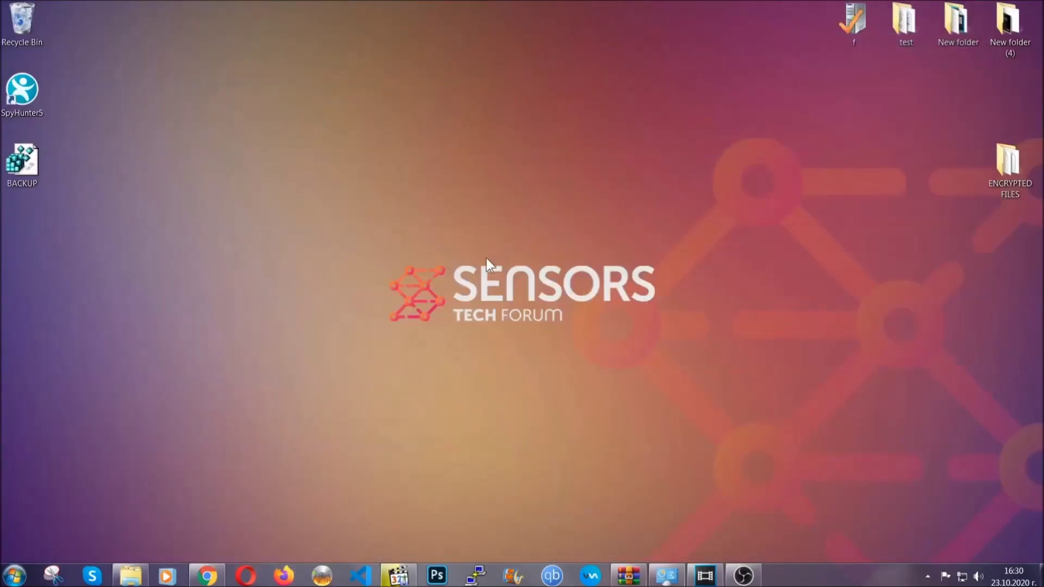